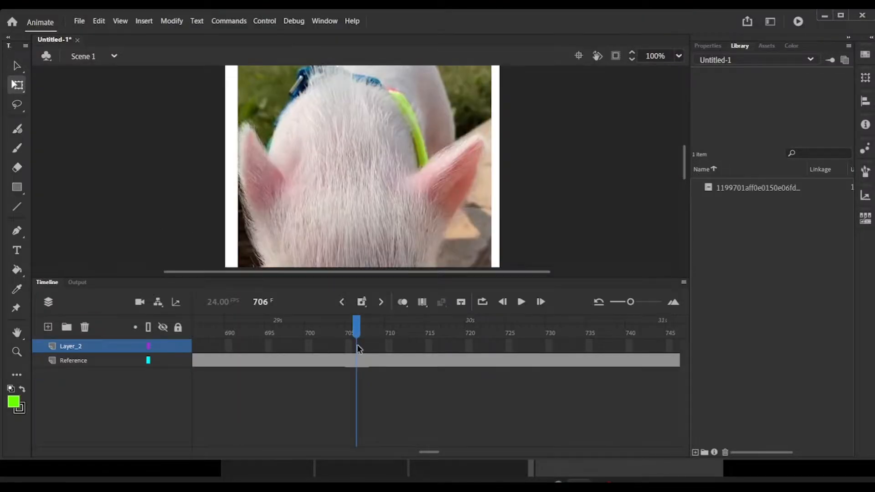
Step: Insert frames on Layer_2 up to frame 706 and return the playhead to frame 644
right_click(357, 348)
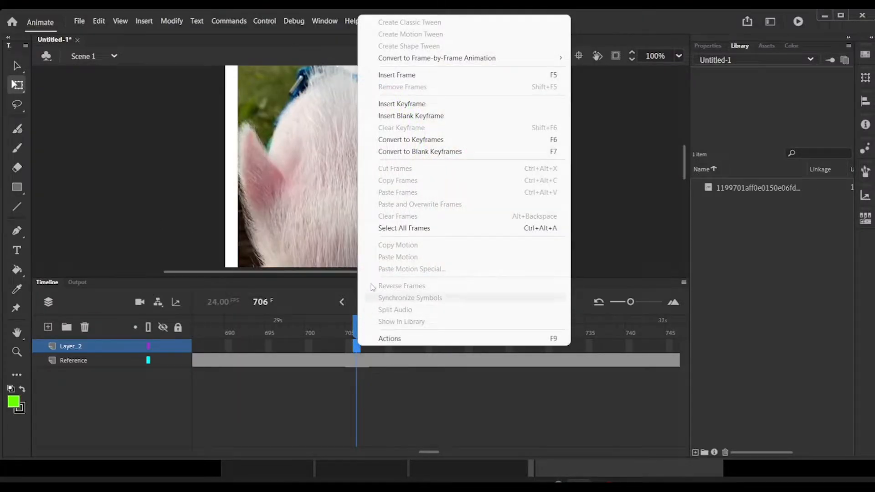
click(418, 78)
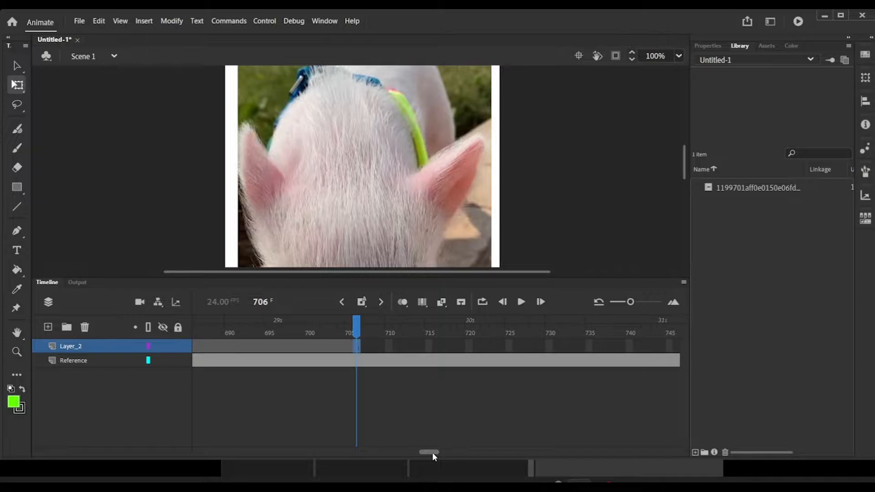
mouse_move(432, 452)
mouse_down()
mouse_move(318, 445)
mouse_move(487, 446)
mouse_move(433, 449)
mouse_up()
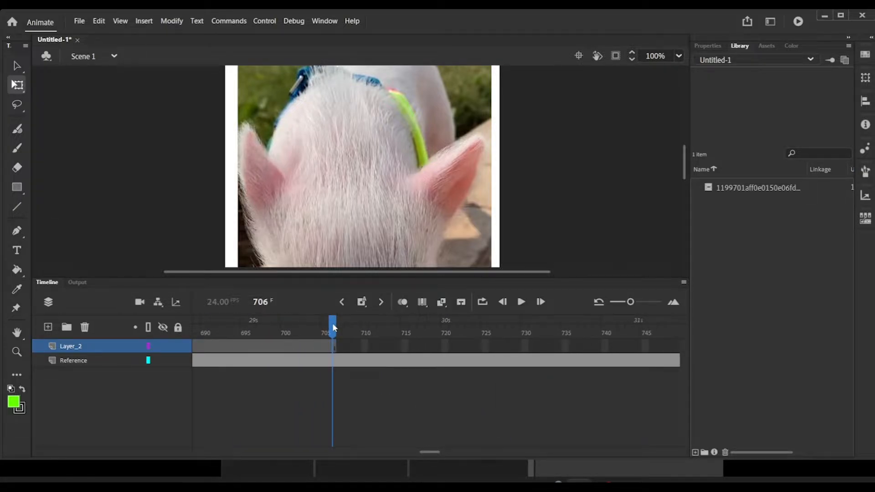
drag(337, 325, 166, 330)
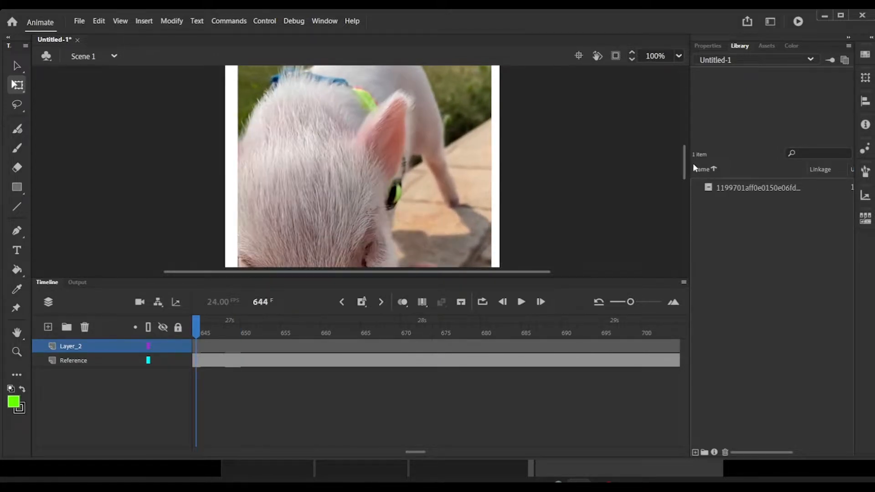
Step: Reposition the reference video on the stage at frame 644, declining the automatic insertion of additional frames
mouse_move(684, 163)
mouse_down()
mouse_move(679, 190)
mouse_move(677, 166)
mouse_up()
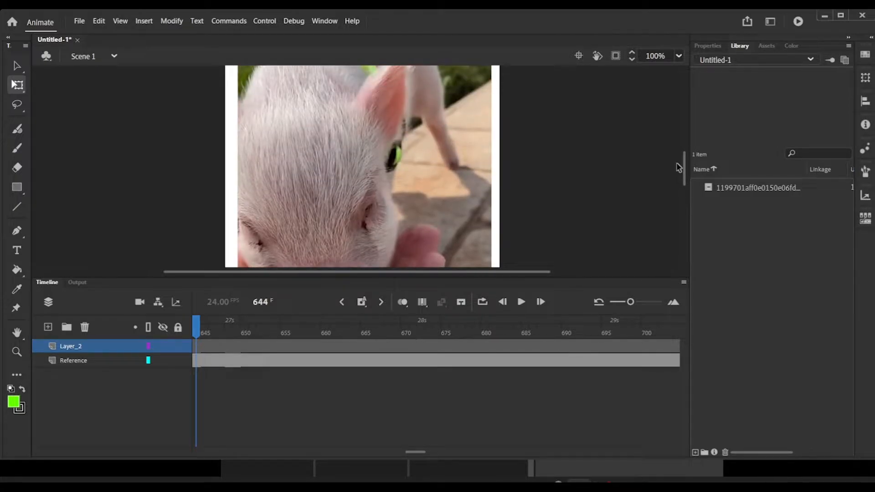
click(390, 180)
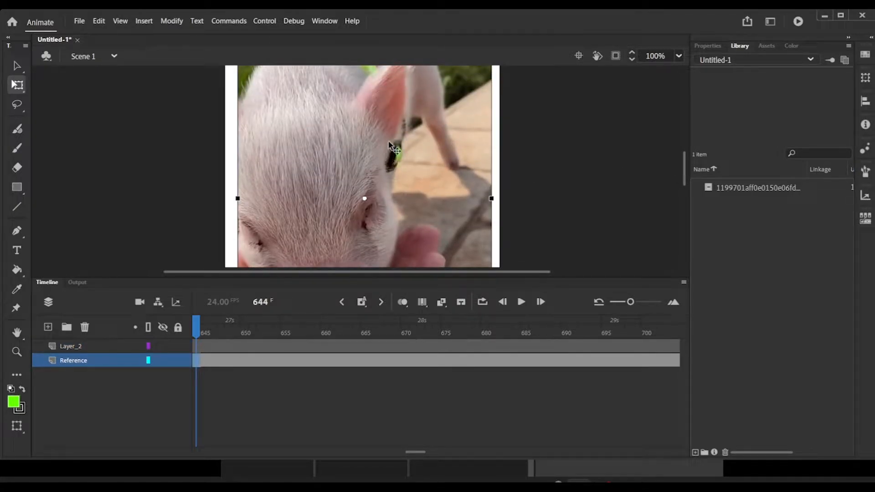
drag(386, 134, 387, 124)
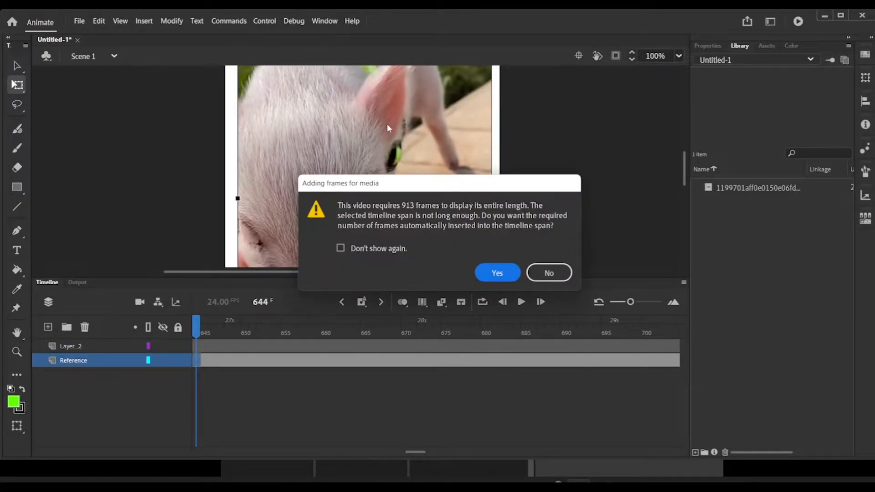
click(549, 273)
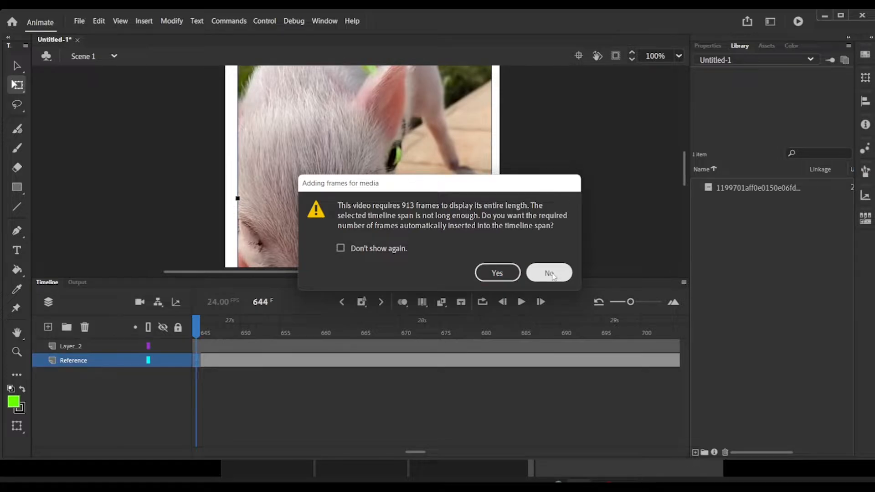
drag(395, 197, 398, 161)
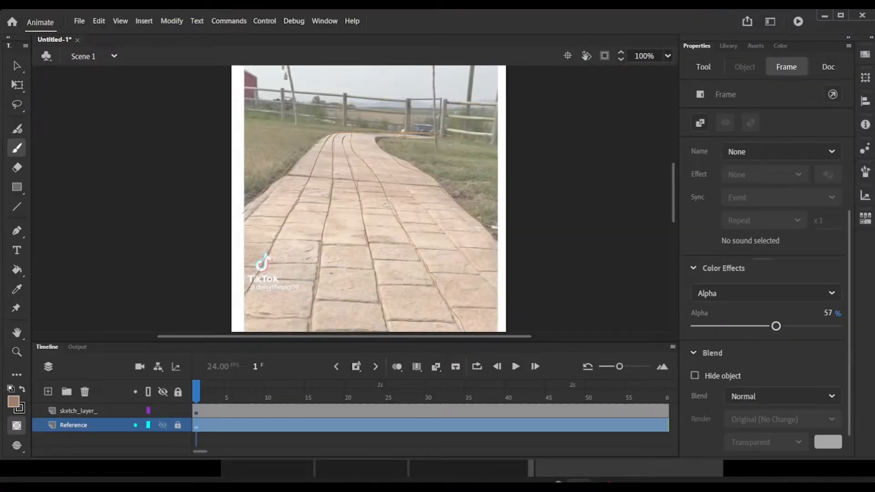
Step: Fade the Reference layer's frame by lowering its alpha, and set the Classic Brush fill to golden brown
drag(776, 326, 726, 327)
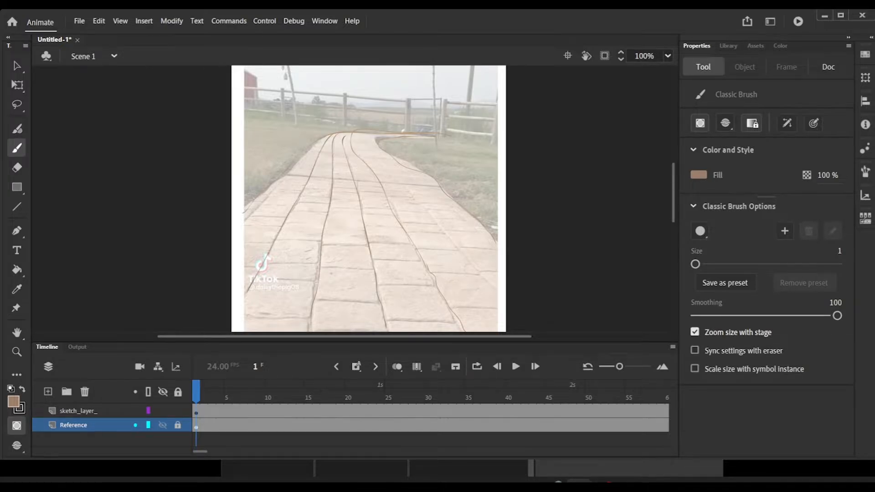
click(14, 401)
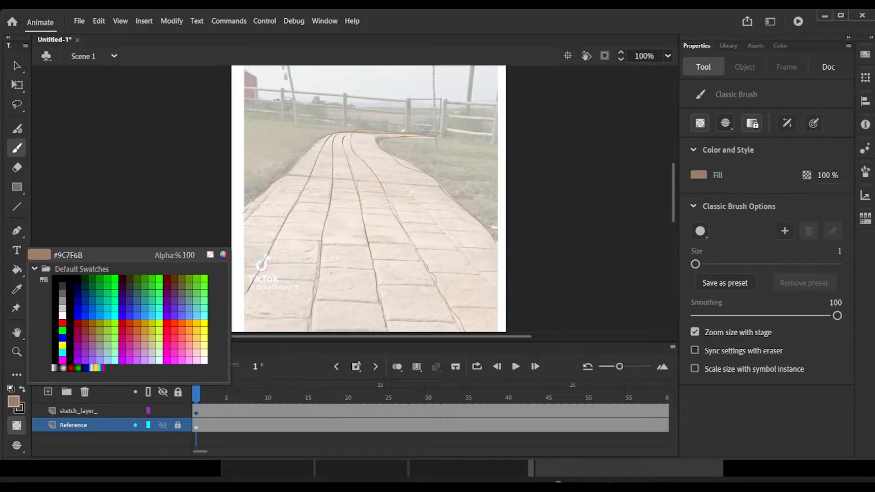
click(100, 321)
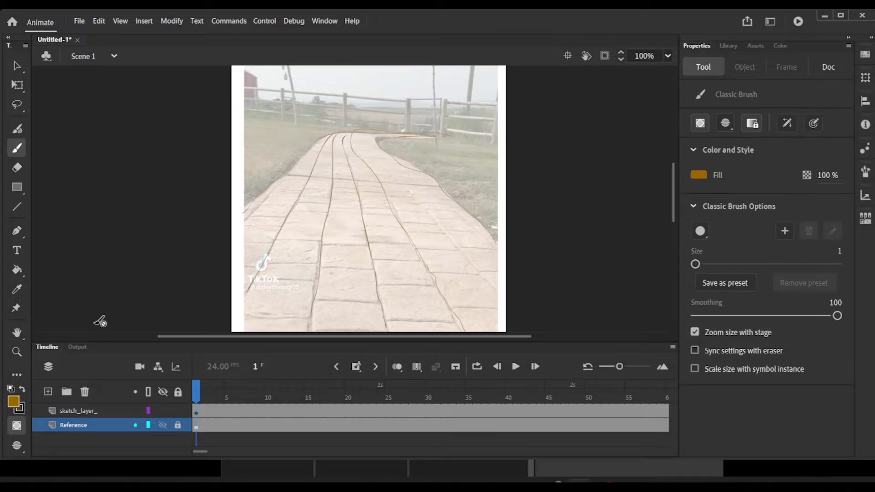
Step: Keep the Reference layer locked and make frame 1 of sketch_layer_ the active drawing frame
click(492, 136)
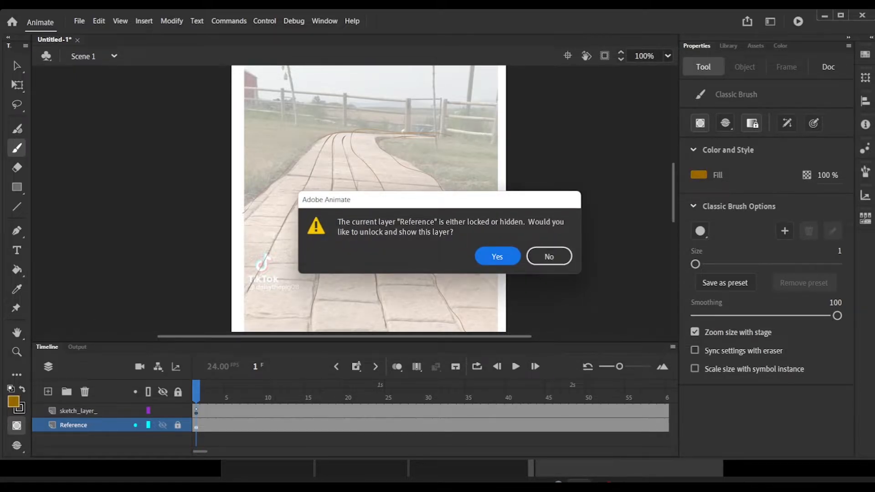
click(549, 256)
click(196, 412)
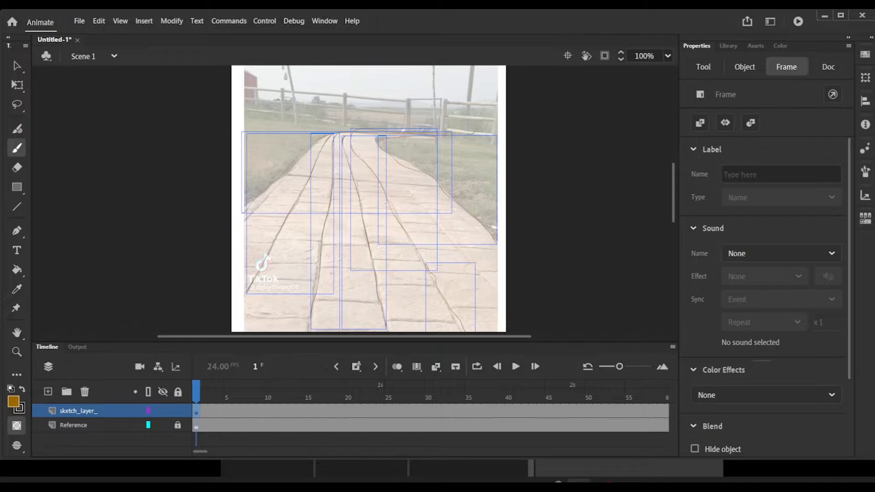
mouse_move(449, 129)
mouse_down()
mouse_move(489, 134)
mouse_move(494, 106)
mouse_move(445, 118)
mouse_move(454, 103)
mouse_move(496, 106)
mouse_up()
key(ctrl+z)
key(ctrl+z)
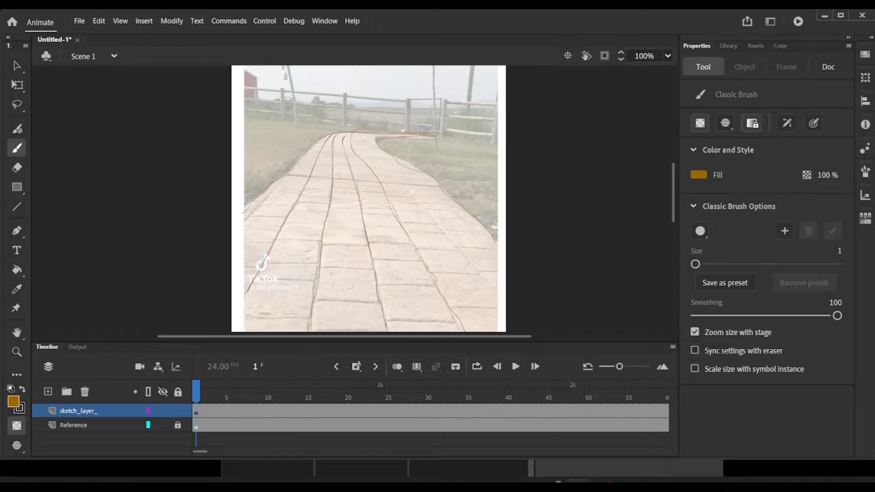
Step: Trace the wooden fence's posts and rails on frame 1 of sketch_layer_ and return the playhead to that frame
click(194, 410)
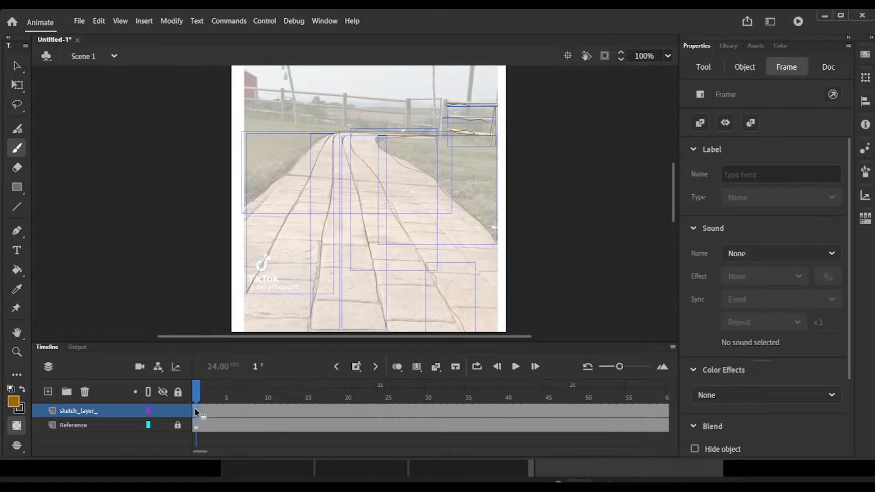
drag(442, 103, 443, 135)
drag(409, 99, 443, 99)
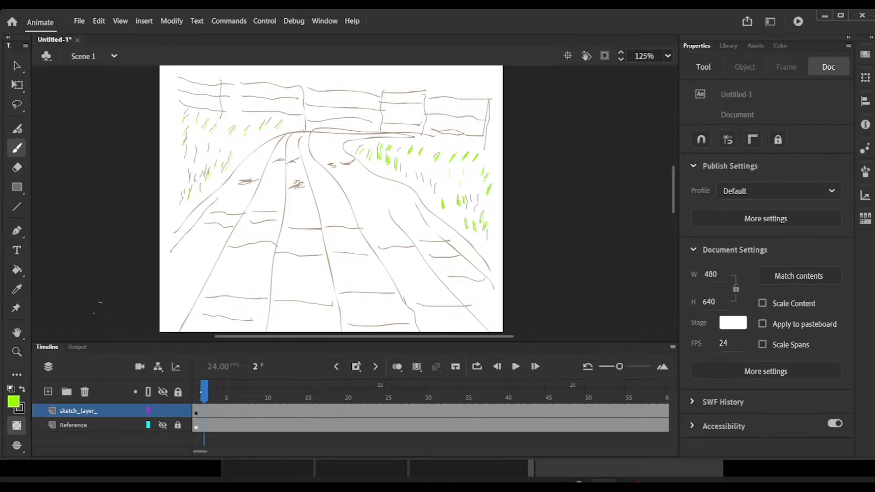
drag(200, 391, 192, 395)
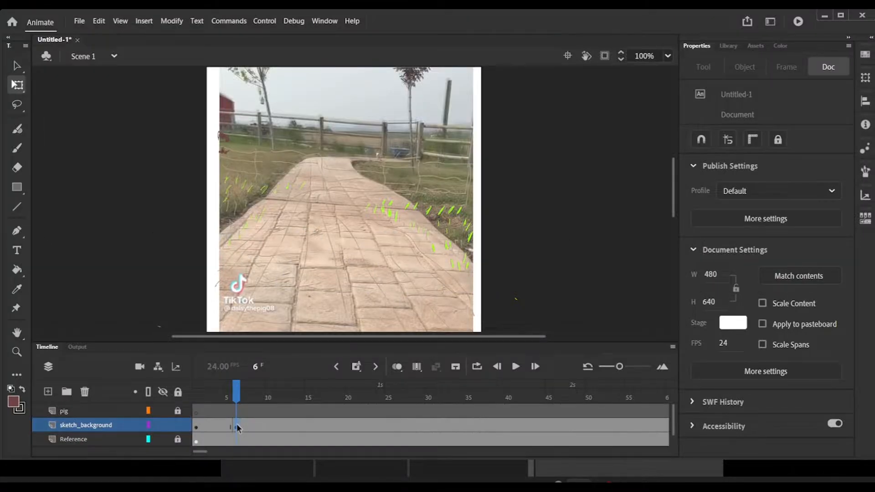
Step: Nudge the sketch_background artwork on frame 6 upward until its fence lines up with the fence in the reference video
click(237, 426)
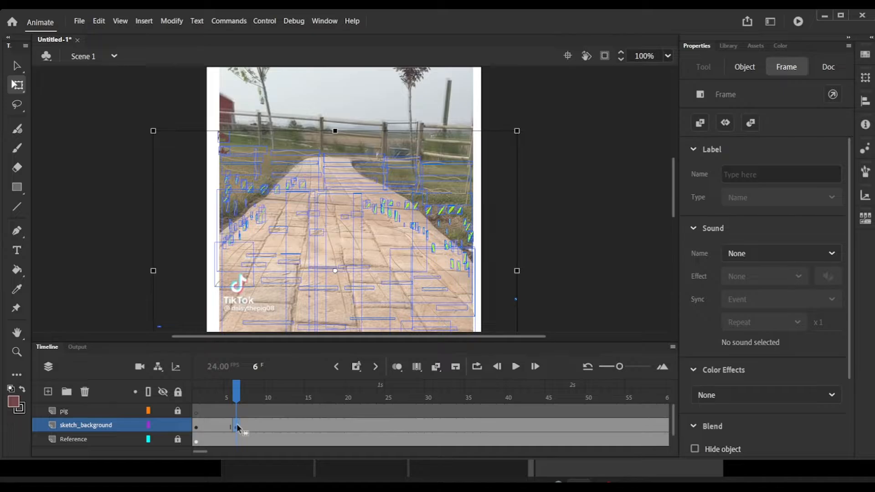
key(Up)
key(Up)
key(Up)
key(Up)
key(Up)
key(Up)
key(Up)
key(Up)
key(Up)
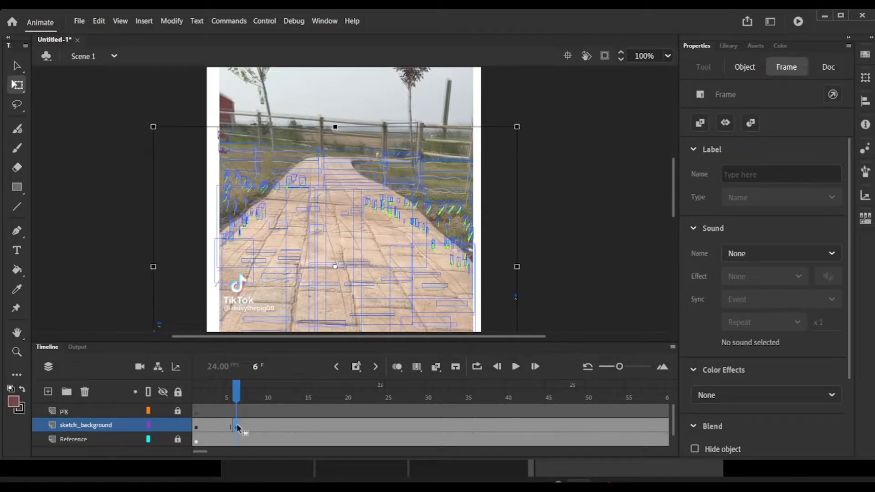
key(Up)
key(Up)
key(Up)
key(Up)
key(Up)
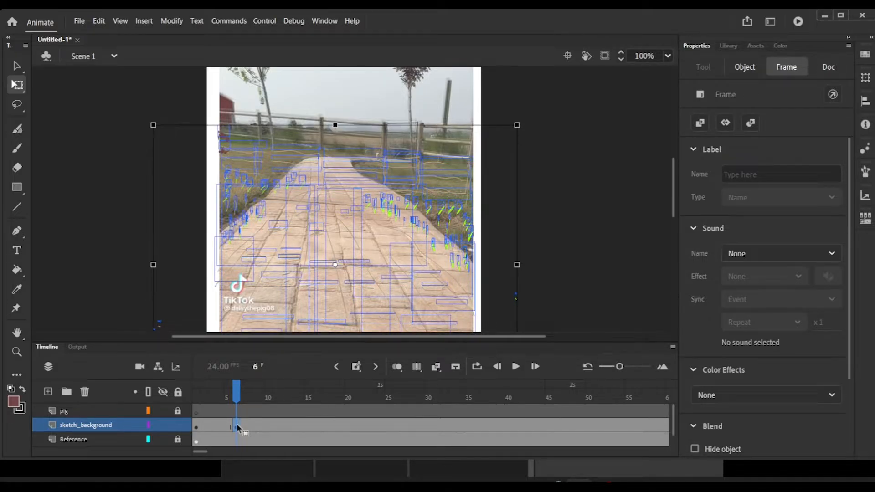
key(Up)
key(Up)
key(Up)
key(Up)
key(Up)
key(Up)
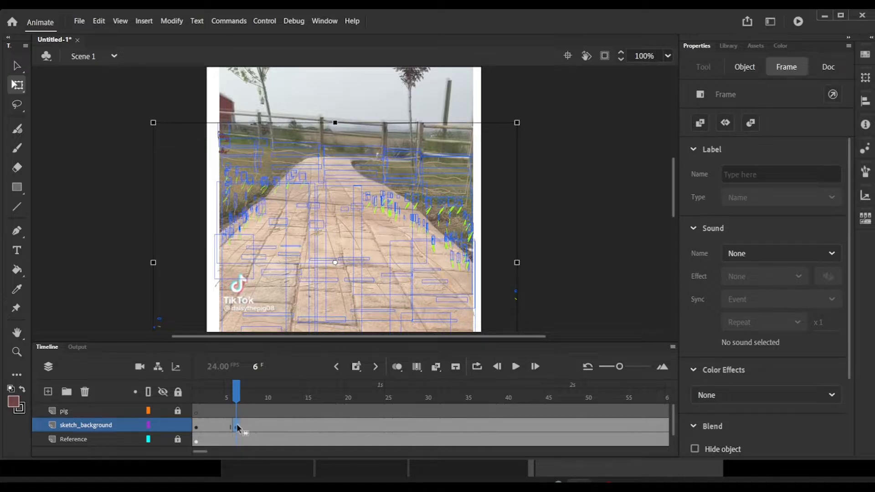
key(Up)
key(Up)
key(Up)
key(Up)
key(Up)
key(Up)
key(Up)
key(Up)
key(Up)
key(Up)
key(Up)
key(Up)
key(Up)
key(Up)
key(Up)
key(Up)
key(Up)
key(Up)
key(Up)
key(Up)
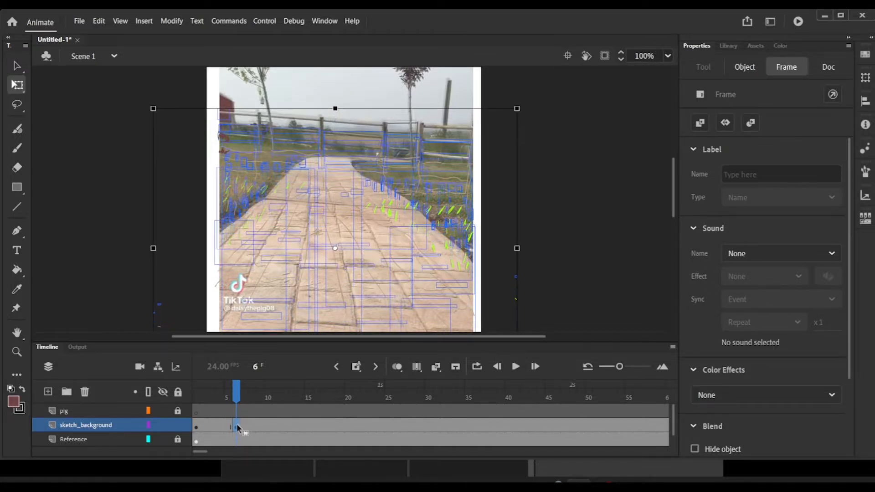
key(Up)
key(Up)
key(Up)
key(Up)
key(Up)
key(Up)
key(Up)
key(Up)
key(Up)
key(Up)
key(Up)
key(Up)
key(Up)
key(Up)
key(Up)
key(Up)
key(Up)
key(Up)
key(Up)
key(Up)
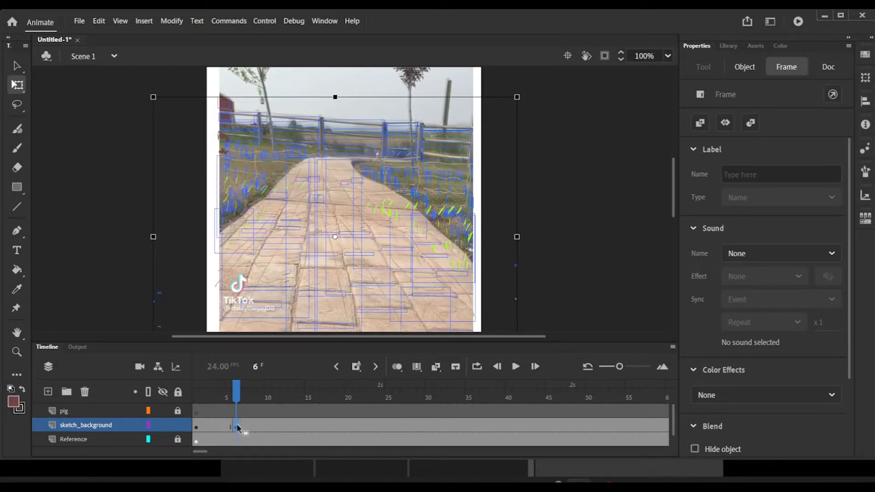
Step: Insert a keyframe at frame 19 of sketch_background and nudge its artwork slightly down and right to match the reference
mouse_move(233, 397)
mouse_down()
mouse_move(220, 398)
mouse_move(419, 401)
mouse_move(337, 395)
mouse_up()
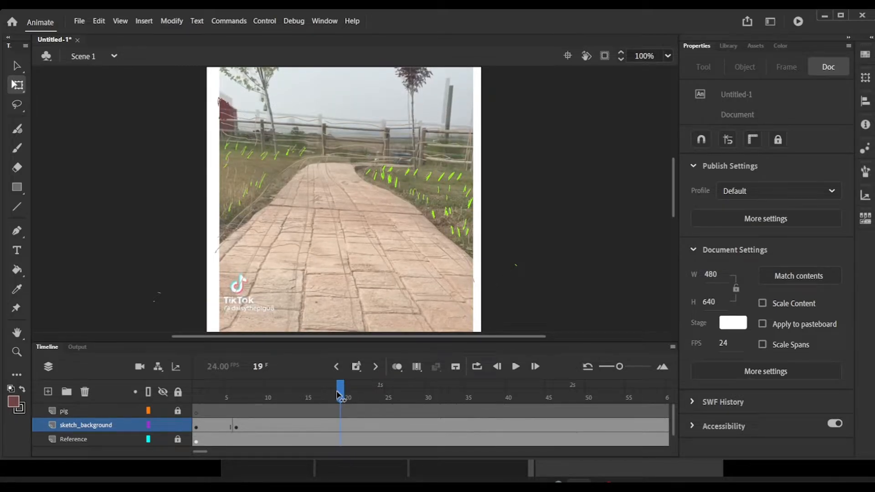
click(340, 427)
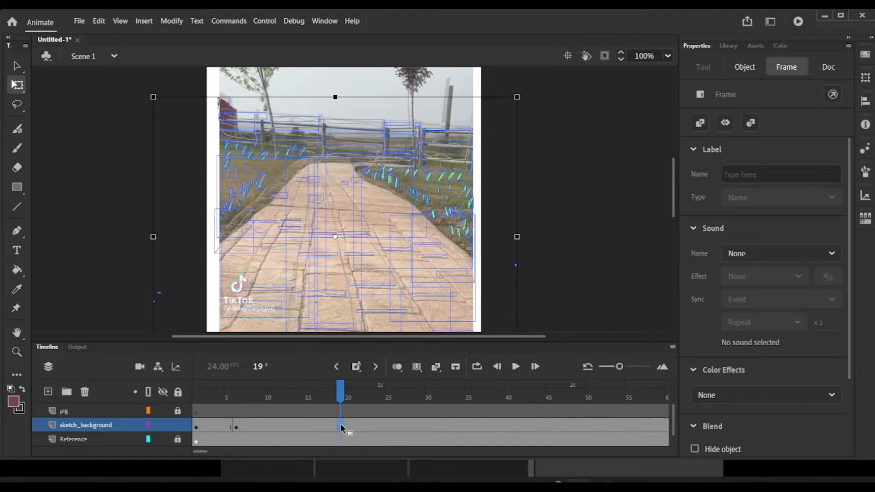
key(F6)
key(Down)
key(Down)
key(Down)
key(Down)
key(Down)
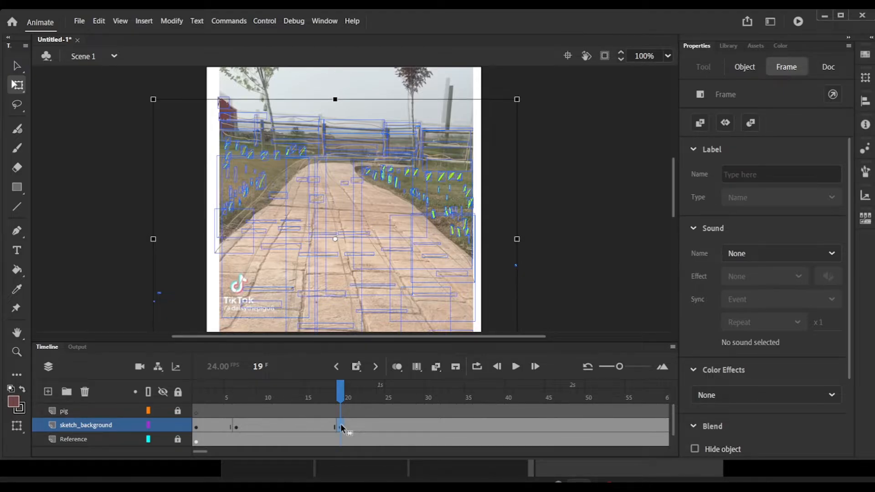
key(Right)
key(Right)
key(Right)
key(Right)
key(Right)
key(Right)
key(Right)
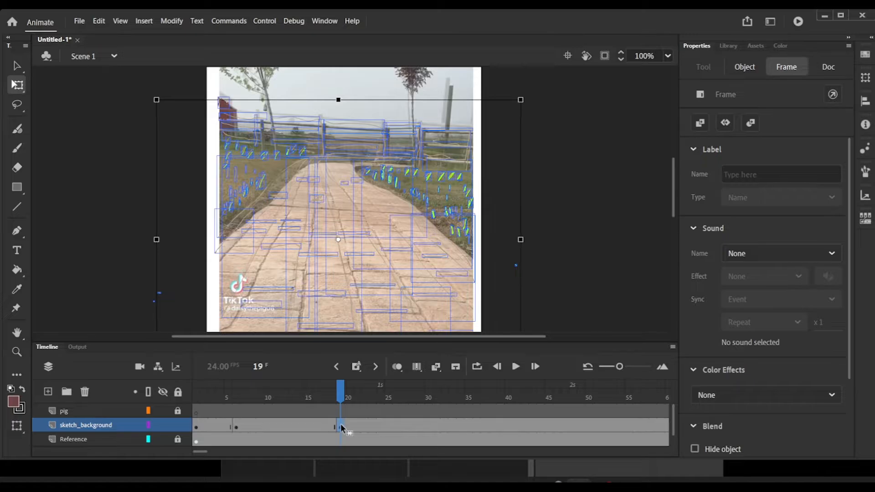
mouse_move(336, 399)
mouse_down()
mouse_move(293, 396)
mouse_move(342, 400)
mouse_up()
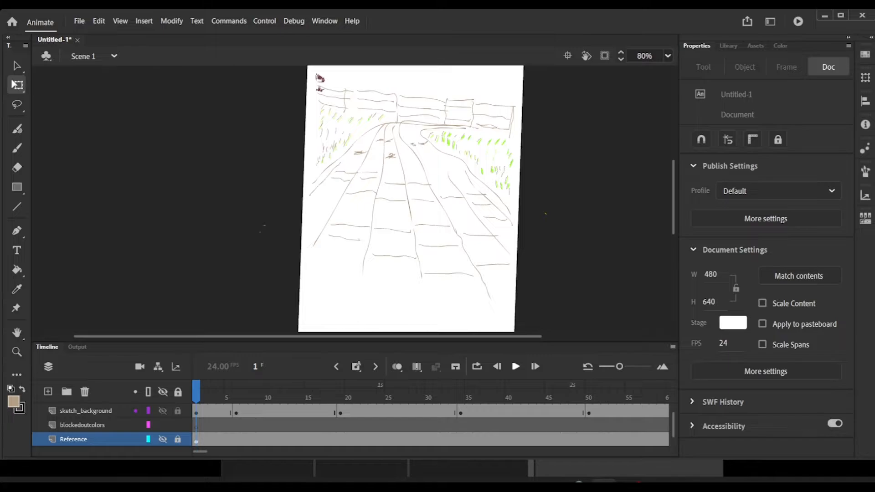
Step: Play the animation from frame 1 to review the background sketch's movement, and stop playback
click(515, 366)
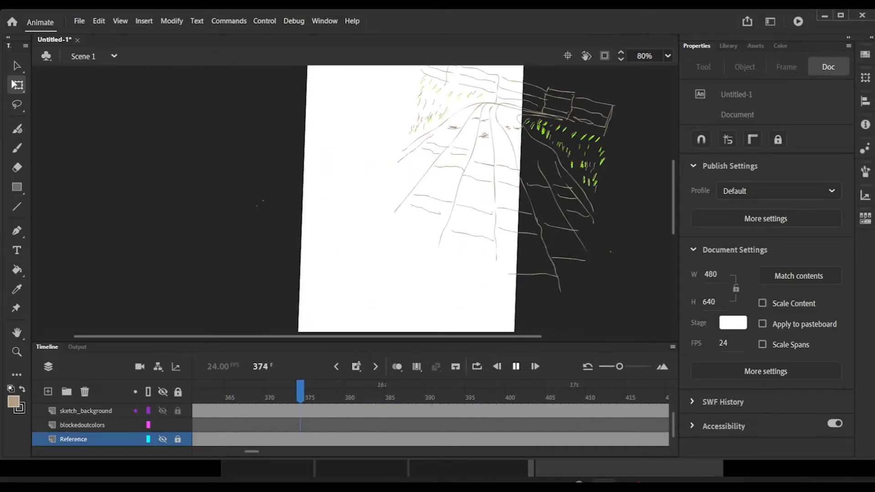
key(Return)
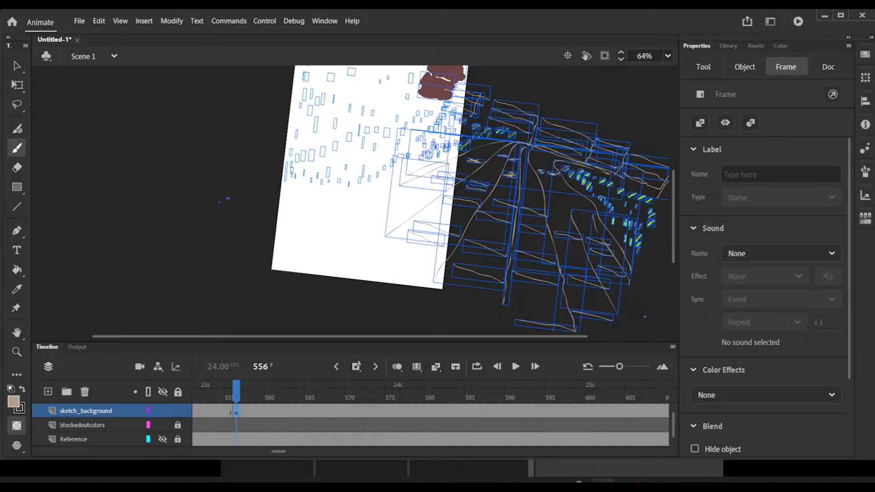
Step: Extend the path's left-hand lines across the stage with brush strokes on frame 556 of sketch_background, and check the neighbouring frames
drag(388, 235, 342, 268)
key(ctrl+z)
drag(400, 185, 335, 218)
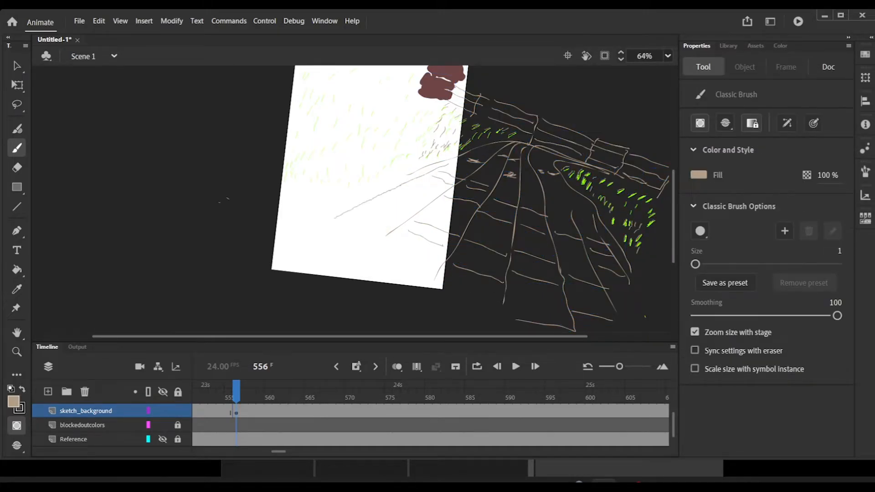
key(ctrl+z)
drag(381, 263, 422, 283)
key(ctrl+z)
key(ctrl+y)
key(ctrl+y)
key(ctrl+y)
key(ctrl+y)
key(ctrl+y)
key(ctrl+y)
key(ctrl+y)
key(ctrl+y)
mouse_move(235, 396)
mouse_down()
mouse_move(221, 396)
mouse_move(662, 396)
mouse_move(253, 438)
mouse_up()
click(250, 396)
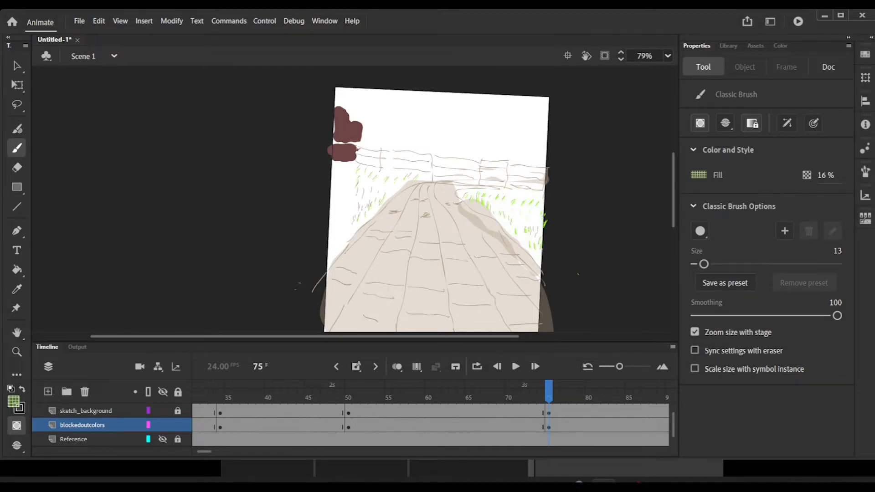
Step: Paint the grass beside the path on frame 75 of blockedoutcolors with the size 13 brush and 16% green fill
click(548, 392)
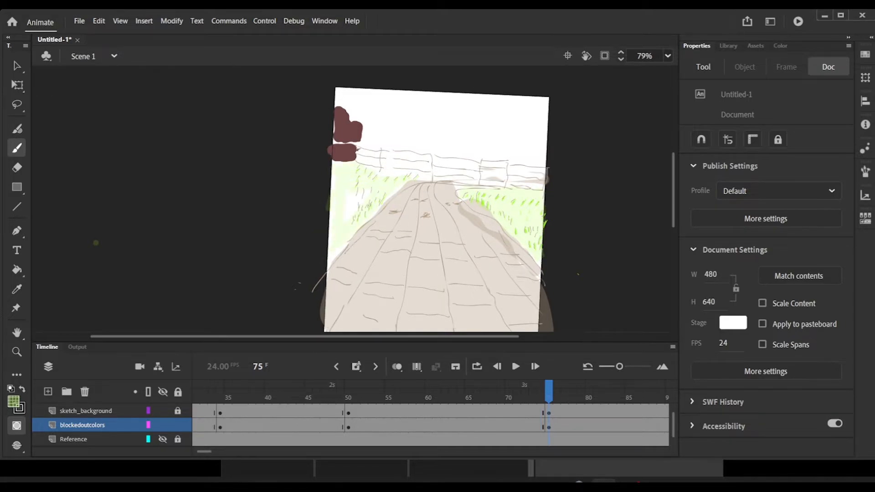
drag(329, 210, 325, 253)
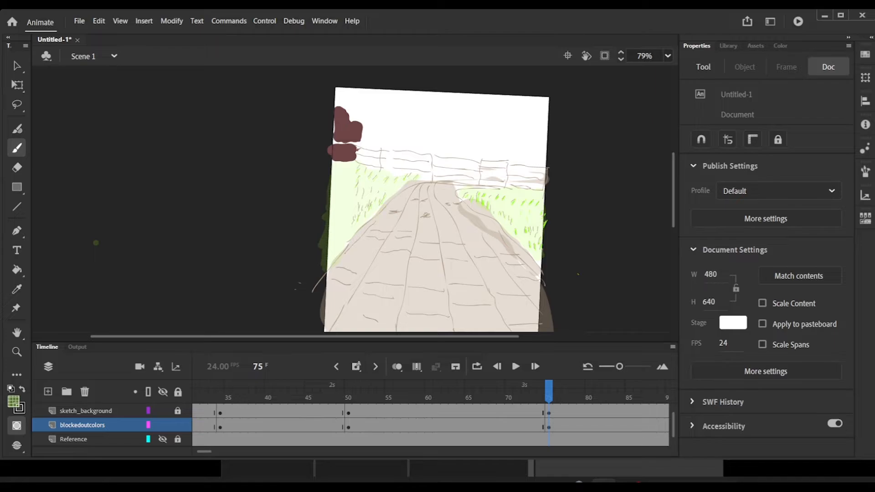
key(ctrl+z)
key(ctrl+y)
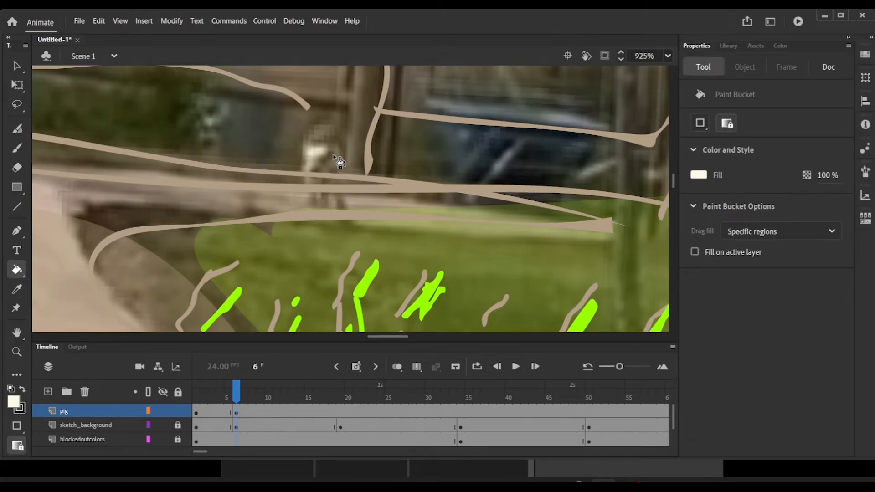
Step: Paint the pig's body and legs in cream on frame 6 of the pig layer and compare the pose with frame 5
click(16, 148)
click(330, 157)
click(99, 20)
click(133, 33)
drag(314, 159, 338, 202)
drag(237, 395, 229, 395)
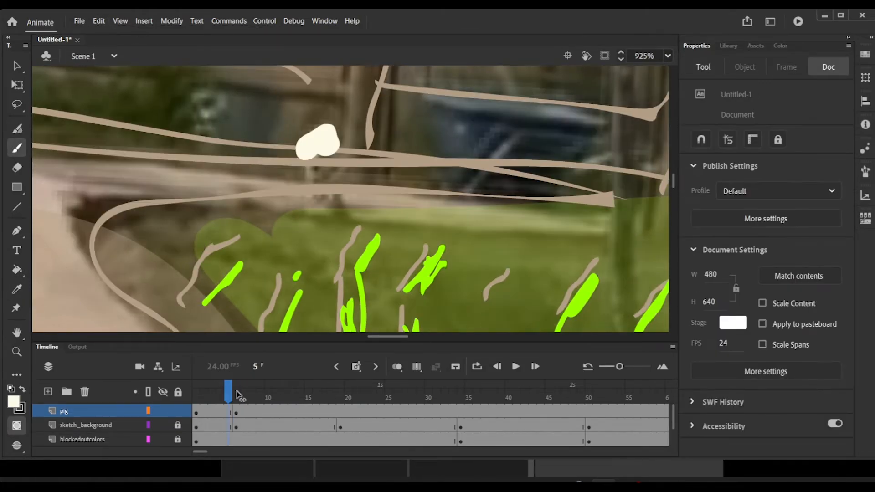
click(237, 393)
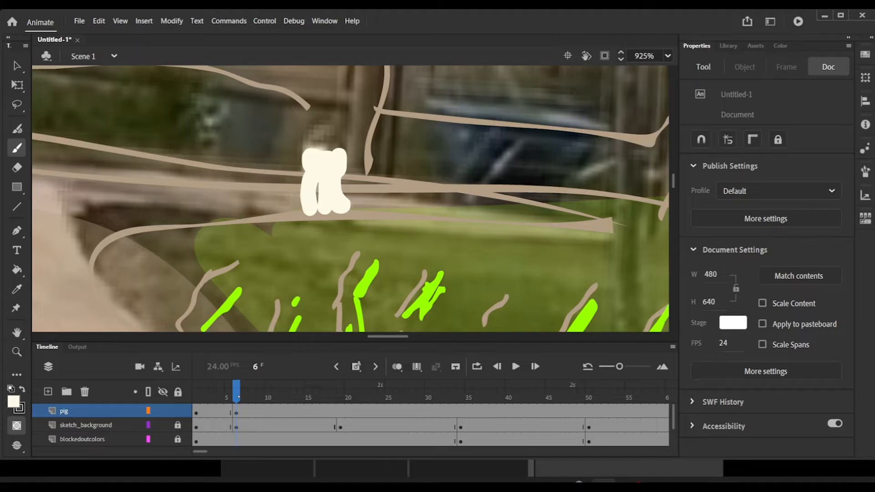
Step: Pick a darker beige brush fill and paint strokes over the pig on frame 6
click(14, 401)
click(100, 367)
drag(307, 186, 302, 195)
mouse_move(307, 165)
mouse_down()
mouse_move(311, 174)
mouse_move(340, 168)
mouse_up()
drag(237, 392, 240, 392)
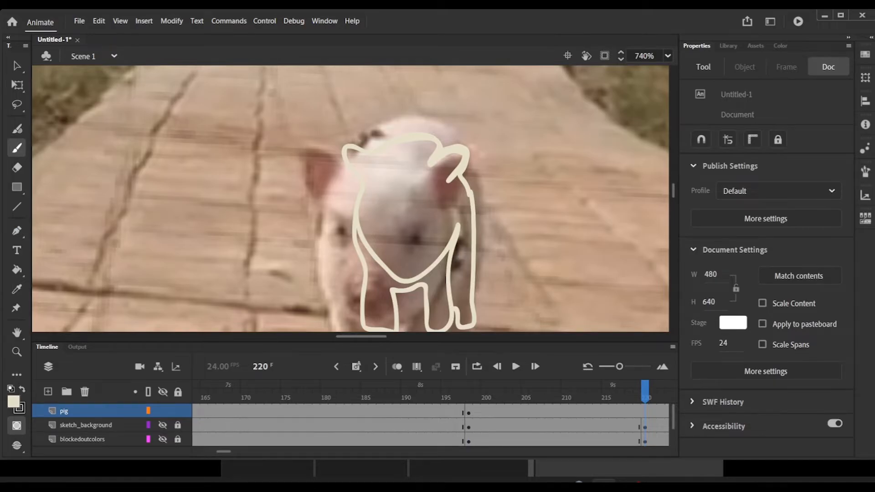
Step: Trace the pig's outline over the reference on frame 220 of the pig layer with the size 1 beige brush, redoing unsatisfactory strokes
mouse_move(315, 233)
mouse_down()
mouse_move(332, 162)
mouse_move(381, 129)
mouse_move(470, 155)
mouse_move(479, 263)
mouse_move(472, 333)
mouse_up()
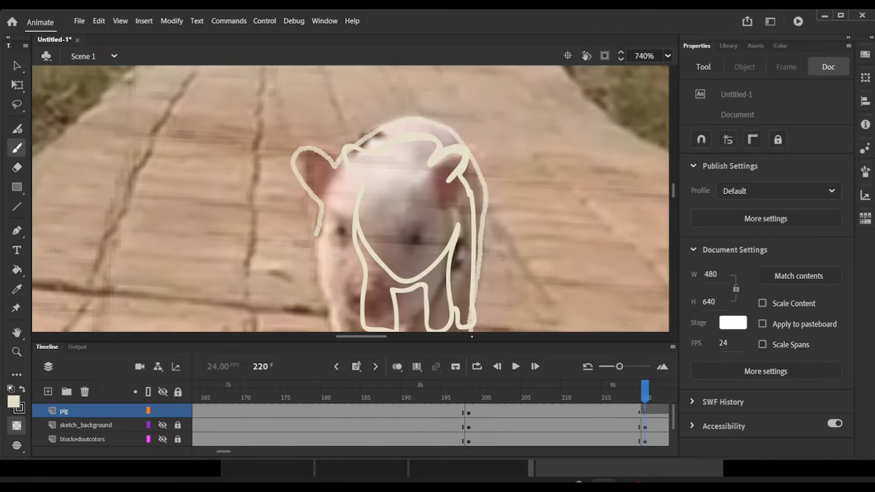
key(ctrl+z)
drag(674, 187, 675, 193)
mouse_move(472, 210)
mouse_down()
mouse_move(441, 296)
mouse_move(412, 314)
mouse_move(407, 230)
mouse_move(346, 331)
mouse_move(305, 96)
mouse_up()
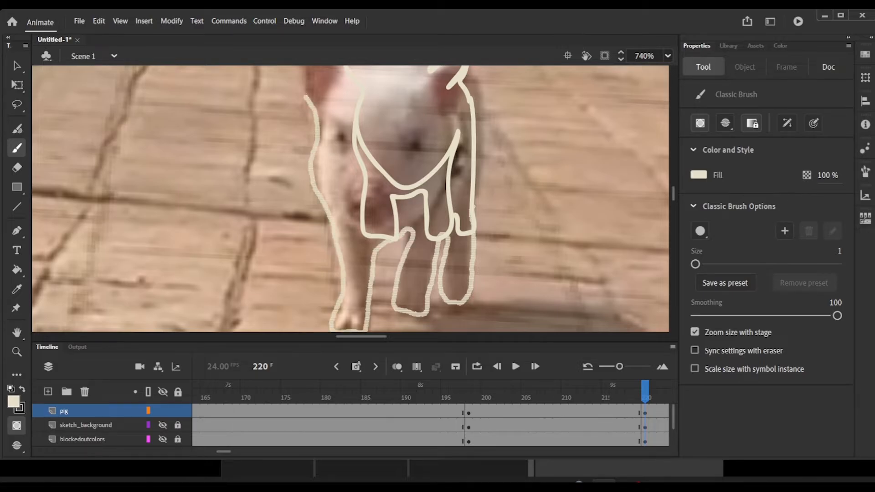
key(ctrl+z)
drag(672, 190, 671, 186)
mouse_move(319, 228)
mouse_down()
mouse_move(367, 153)
mouse_move(383, 147)
mouse_up()
click(621, 392)
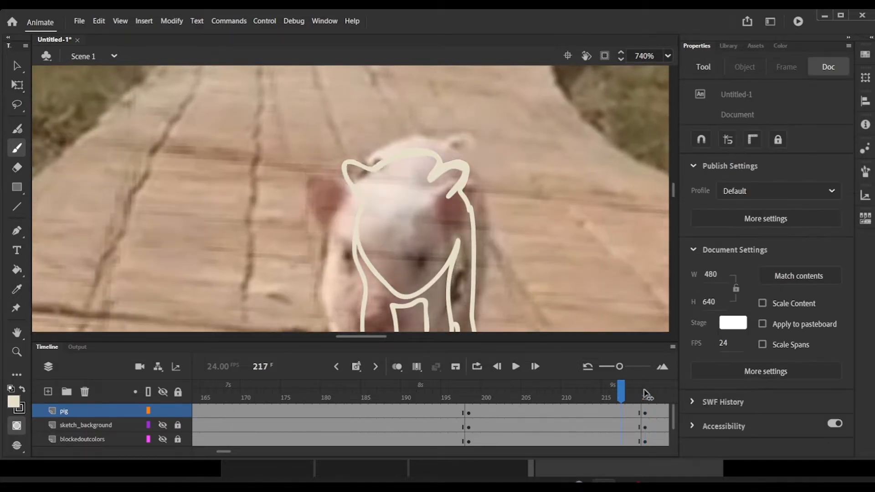
click(645, 392)
Step: Trace the pig's outline with its ears, tail and legs on frame 292 of the pig layer, and check the neighbouring frames
drag(646, 391, 579, 416)
scroll(590, 225, up, 6)
scroll(590, 224, down, 2)
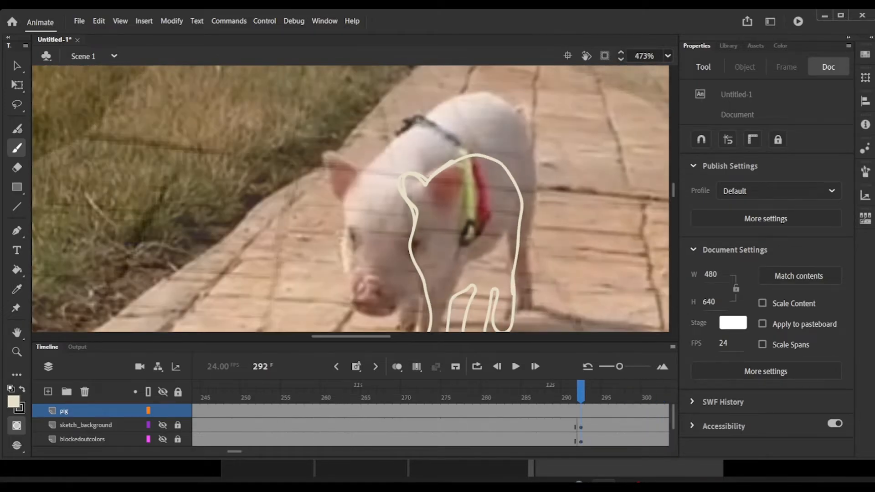
scroll(591, 224, down, 2)
scroll(350, 198, up, 1)
mouse_move(524, 91)
mouse_down()
mouse_move(530, 264)
mouse_move(520, 282)
mouse_move(480, 227)
mouse_move(431, 329)
mouse_move(419, 272)
mouse_move(398, 300)
mouse_move(402, 273)
mouse_move(353, 278)
mouse_move(325, 144)
mouse_move(426, 92)
mouse_up()
drag(503, 74, 525, 93)
key(comma)
key(period)
key(period)
key(period)
key(period)
key(period)
key(period)
key(period)
key(period)
key(period)
key(period)
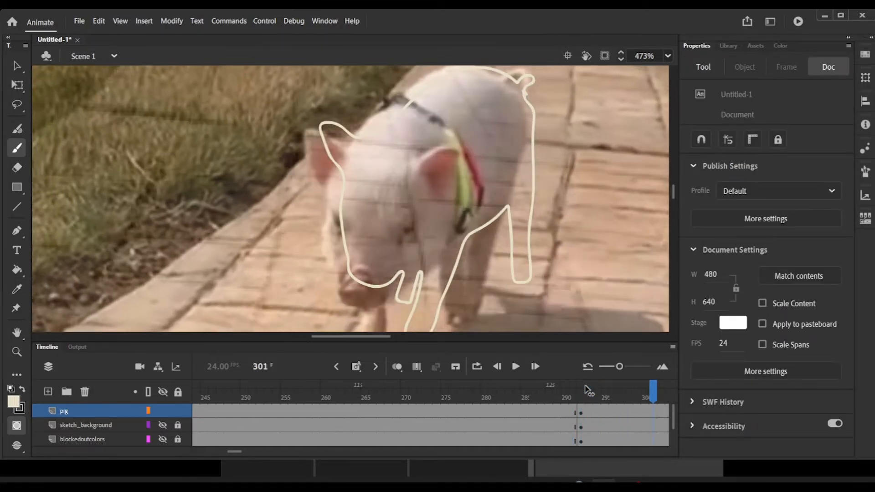
Step: Trace the pig's outline over the reference on frame 351 of the pig layer
drag(588, 390, 413, 443)
scroll(234, 216, down, 4)
scroll(234, 216, down, 4)
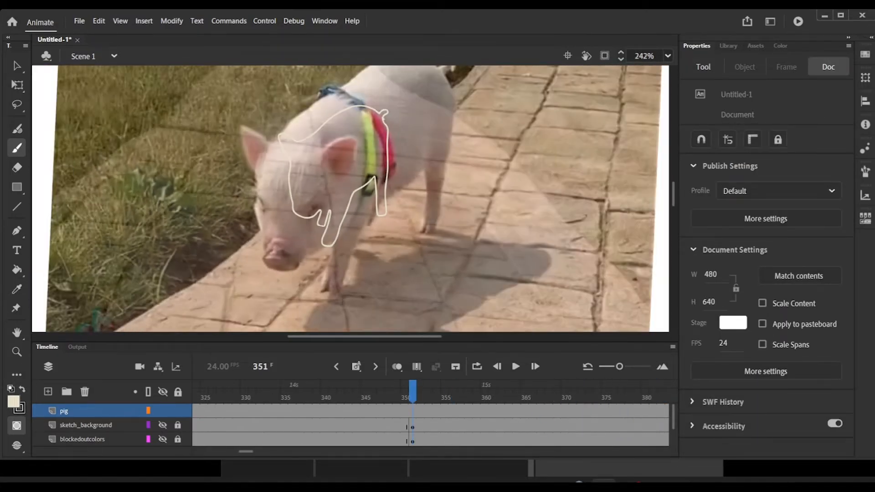
mouse_move(409, 96)
mouse_down()
mouse_move(411, 135)
mouse_move(389, 230)
mouse_move(387, 212)
mouse_move(358, 213)
mouse_move(305, 275)
mouse_up()
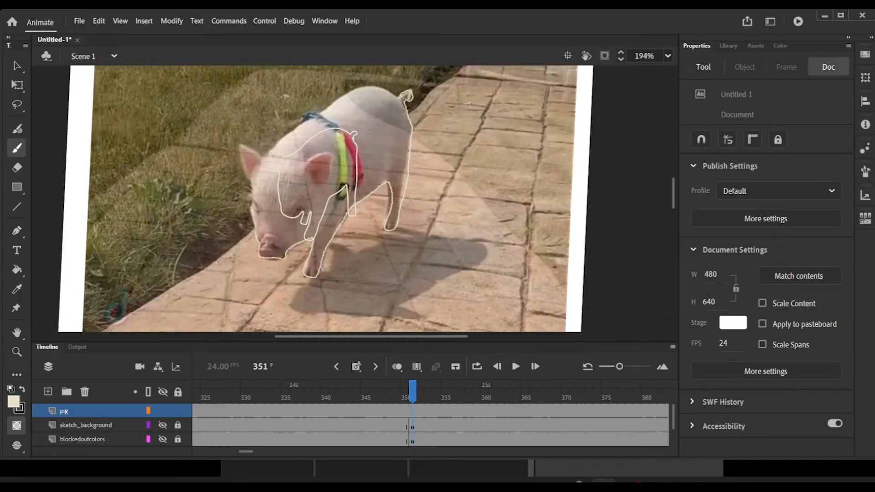
Step: Close the onion skin settings and switch onion skinning from all frames to a selected range
mouse_move(255, 231)
mouse_down()
mouse_move(243, 171)
mouse_move(269, 156)
mouse_up()
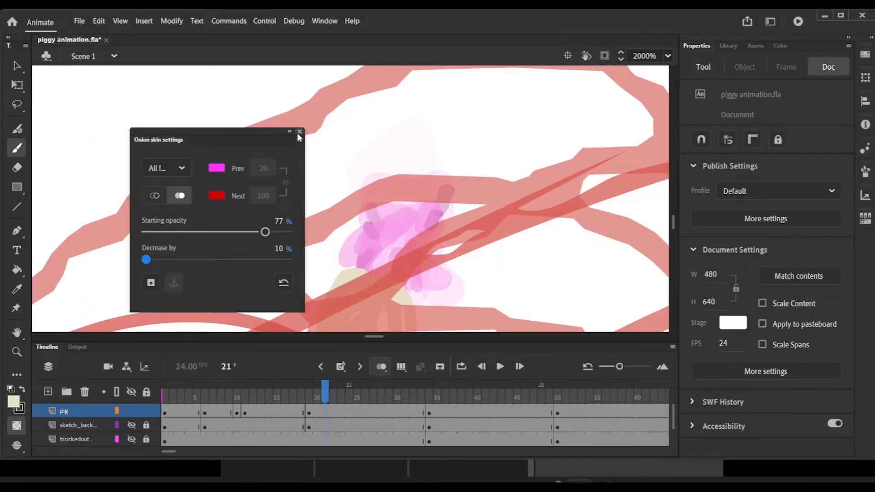
click(300, 131)
click(380, 368)
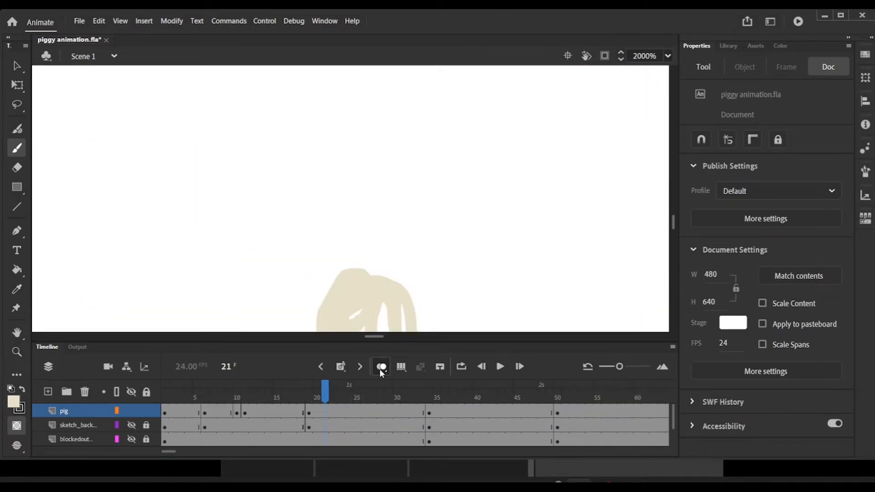
click(380, 368)
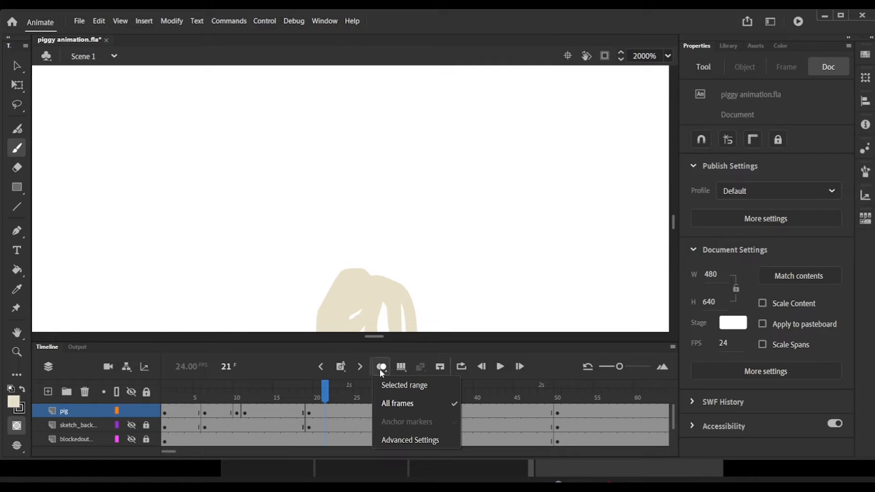
click(404, 387)
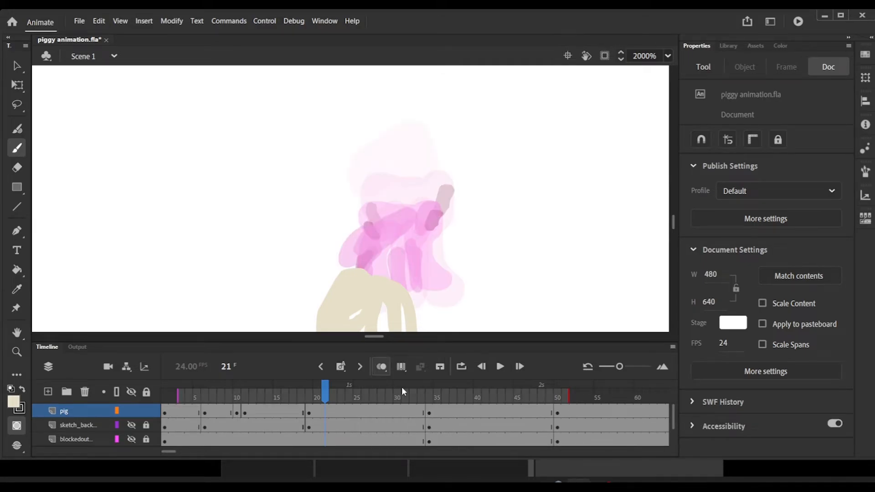
Step: Set the onion skin's starting opacity to 90% with a 10% decrease, try the outline display, and return to the filled display
click(385, 370)
click(397, 442)
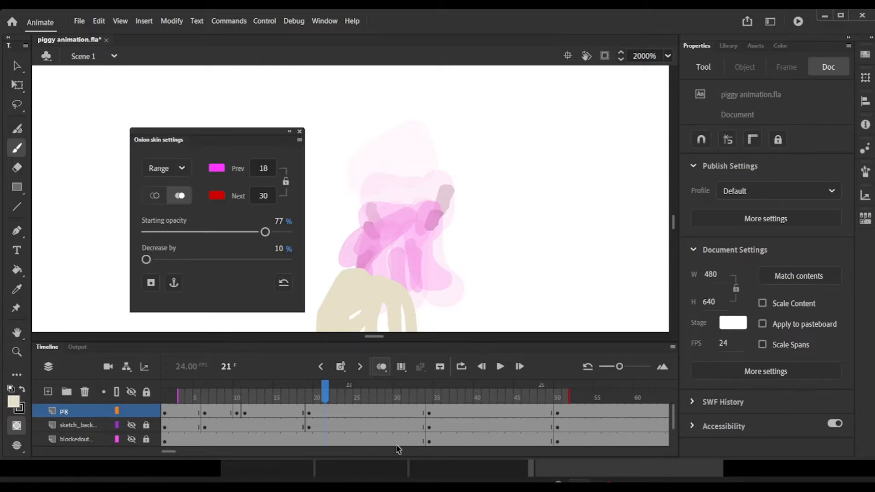
mouse_move(263, 234)
mouse_down()
mouse_move(191, 232)
mouse_move(256, 232)
mouse_up()
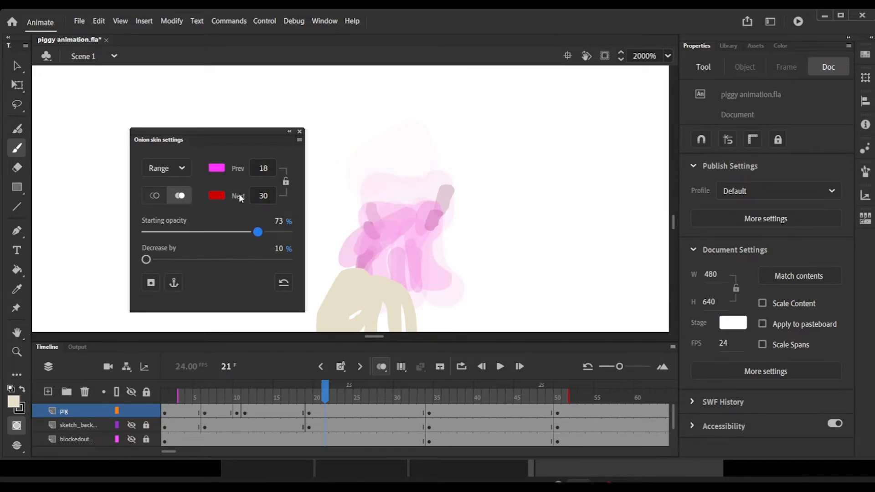
click(222, 168)
click(223, 168)
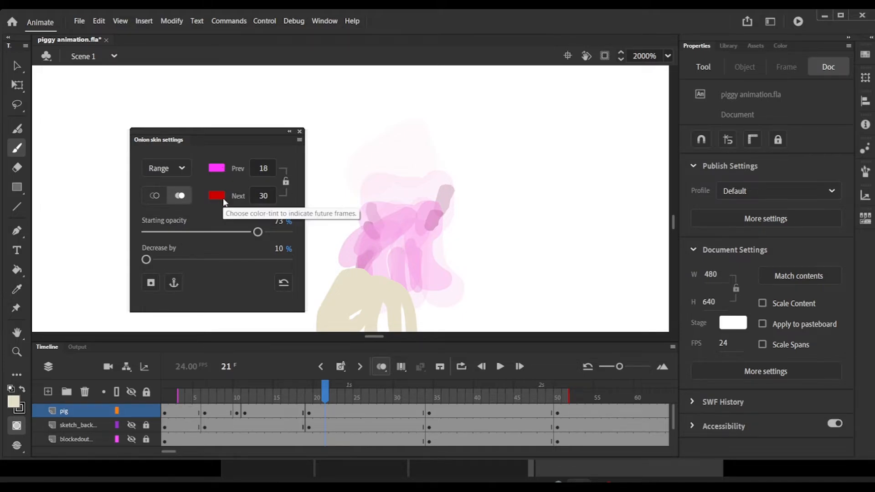
mouse_move(146, 260)
mouse_down()
mouse_move(153, 260)
mouse_move(139, 263)
mouse_up()
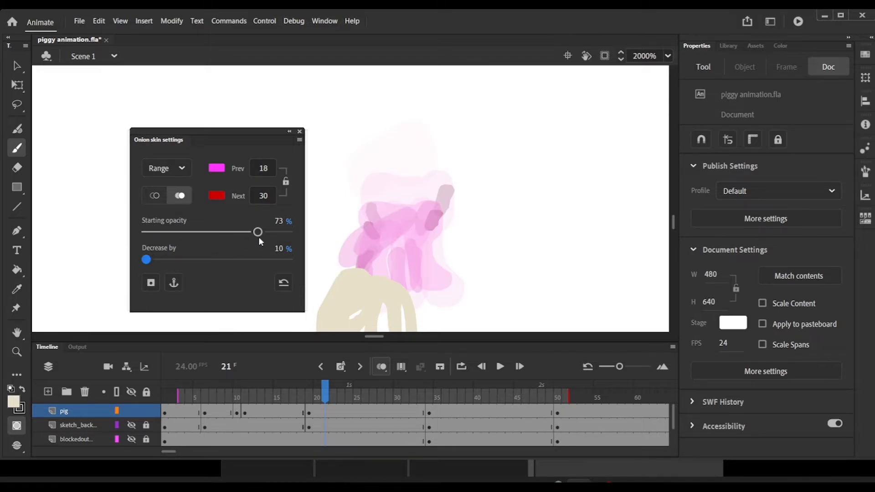
drag(258, 232, 295, 243)
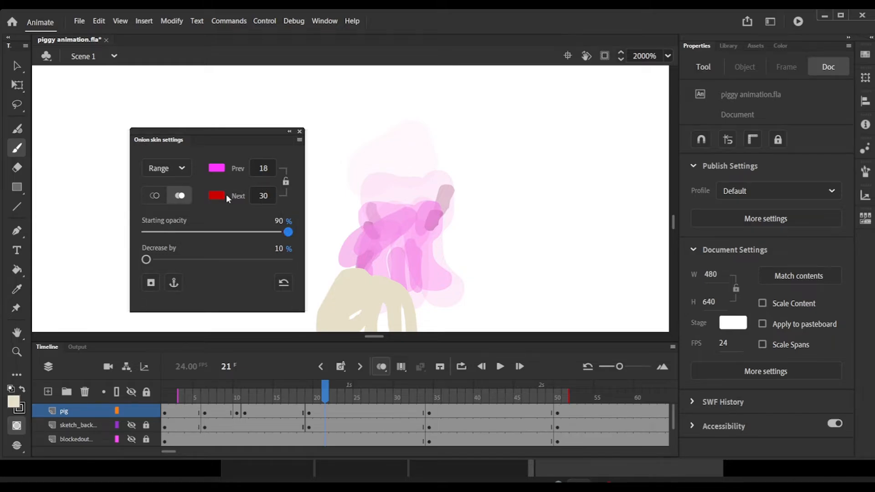
click(155, 195)
click(180, 195)
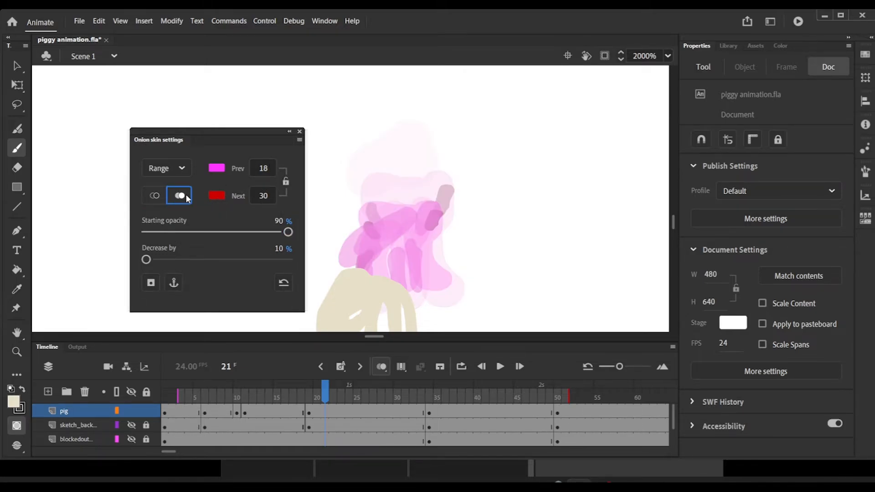
click(300, 132)
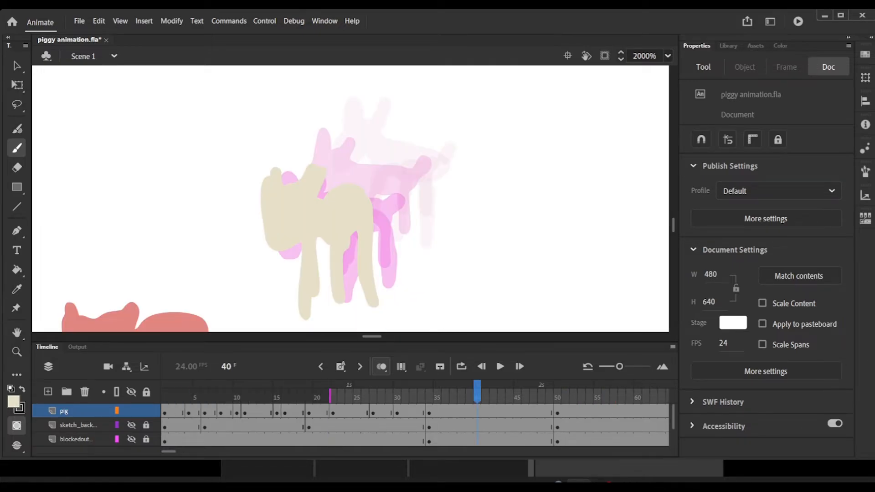
Step: Paint a new pig pose on frame 40 of the pig layer, covering head, body, legs and tail
mouse_move(273, 231)
mouse_down()
mouse_move(381, 161)
mouse_move(340, 197)
mouse_move(373, 137)
mouse_up()
mouse_move(372, 164)
mouse_down()
mouse_move(380, 179)
mouse_move(439, 177)
mouse_up()
drag(385, 207, 375, 250)
drag(415, 212, 415, 263)
drag(446, 191, 448, 229)
drag(451, 177, 474, 143)
mouse_move(477, 398)
mouse_down()
mouse_move(538, 399)
mouse_move(478, 398)
mouse_up()
drag(374, 169, 418, 184)
Step: Paint the pig's next pose on frame 47 of the pig layer, with head, body and separate leg strokes
drag(478, 398, 533, 397)
drag(674, 225, 677, 226)
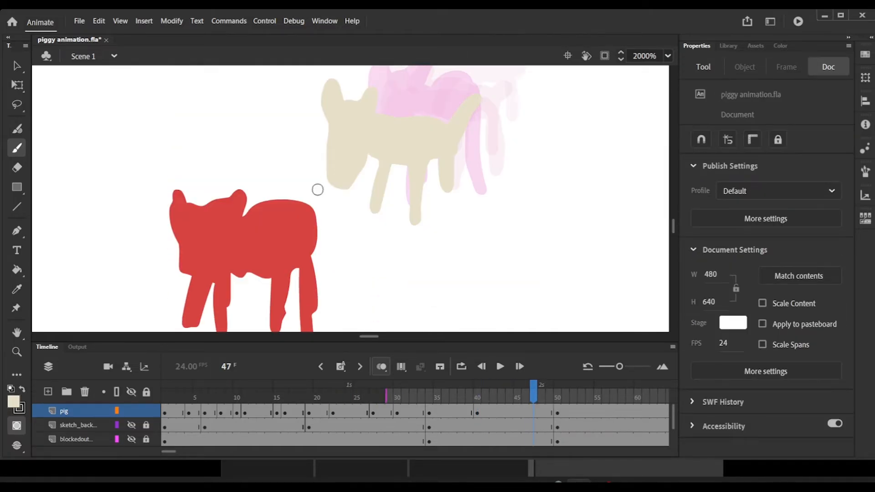
drag(314, 162, 335, 182)
mouse_move(306, 145)
mouse_down()
mouse_move(318, 182)
mouse_move(437, 187)
mouse_up()
mouse_move(365, 196)
mouse_down()
mouse_move(411, 191)
mouse_move(348, 243)
mouse_up()
drag(401, 201, 399, 237)
drag(429, 196, 427, 230)
Step: Paint the pig's pose with legs and tail on frame 55 of the pig layer
mouse_move(533, 397)
mouse_down()
mouse_move(421, 397)
mouse_move(637, 397)
mouse_move(597, 398)
mouse_up()
scroll(351, 199, down, 5)
drag(253, 212, 250, 211)
mouse_move(263, 204)
mouse_down()
mouse_move(254, 214)
mouse_move(267, 239)
mouse_up()
drag(278, 228, 279, 240)
mouse_move(292, 222)
mouse_down()
mouse_move(290, 235)
mouse_move(299, 208)
mouse_up()
Step: Paint the pig's pose on frame 58 of the pig layer, using the onion-skinned neighbours as a guide
mouse_move(597, 397)
mouse_down()
mouse_move(533, 398)
mouse_move(621, 397)
mouse_up()
mouse_move(234, 239)
mouse_down()
mouse_move(244, 246)
mouse_move(236, 230)
mouse_move(275, 245)
mouse_move(274, 257)
mouse_up()
mouse_move(251, 249)
mouse_down()
mouse_move(250, 265)
mouse_move(274, 266)
mouse_up()
drag(252, 252, 251, 268)
drag(250, 222, 246, 233)
drag(277, 237, 287, 228)
Step: Paint the pig's in-between pose on frame 67 of the pig layer
drag(621, 396, 676, 395)
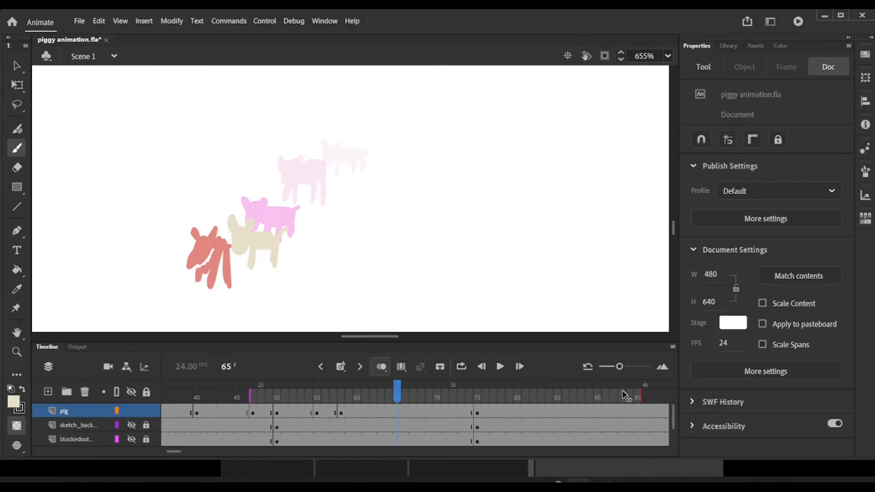
click(413, 397)
mouse_move(230, 237)
mouse_down()
mouse_move(232, 261)
mouse_move(227, 243)
mouse_up()
drag(247, 234, 240, 244)
mouse_move(238, 250)
mouse_down()
mouse_move(273, 251)
mouse_move(244, 281)
mouse_move(269, 278)
mouse_move(284, 234)
mouse_up()
Step: Add brush strokes for the pig's pose on frame 75 of the pig layer
mouse_move(413, 394)
mouse_down()
mouse_move(549, 393)
mouse_move(477, 394)
mouse_up()
scroll(350, 199, down, 3)
drag(233, 135, 233, 171)
drag(245, 128, 229, 138)
Step: Paint the pig's in-between pose on frame 84 of the pig layer
drag(477, 394, 549, 394)
mouse_move(177, 164)
mouse_down()
mouse_move(181, 175)
mouse_move(170, 179)
mouse_up()
mouse_move(189, 160)
mouse_down()
mouse_move(183, 174)
mouse_move(210, 212)
mouse_up()
mouse_move(188, 193)
mouse_down()
mouse_move(184, 212)
mouse_move(219, 171)
mouse_up()
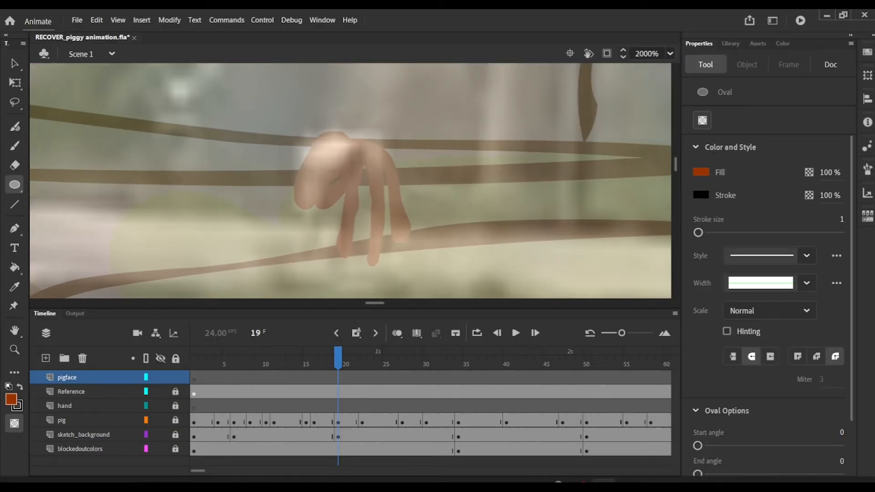
Step: Draw a brown-red oval snout, about 2 by 1.4 with a 0.1 black stroke, on the pig's muzzle on frame 19 of pigface
drag(308, 197, 341, 169)
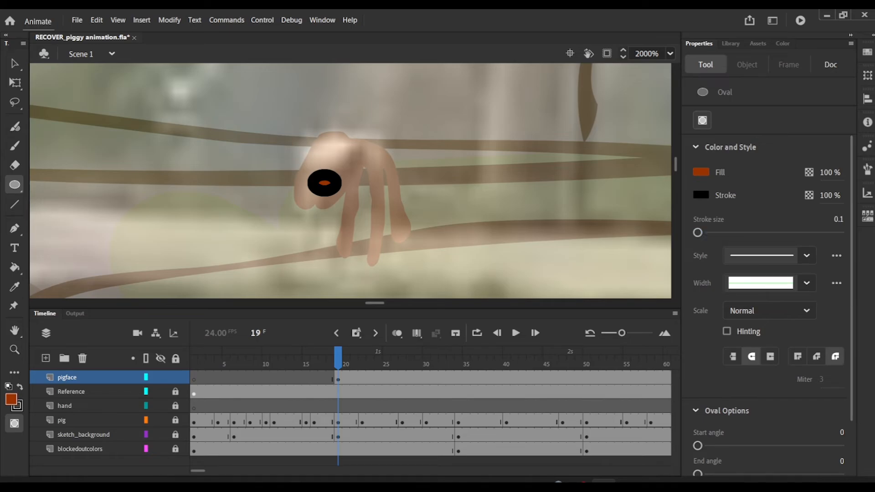
click(15, 64)
click(330, 184)
drag(698, 316, 693, 317)
drag(328, 183, 315, 187)
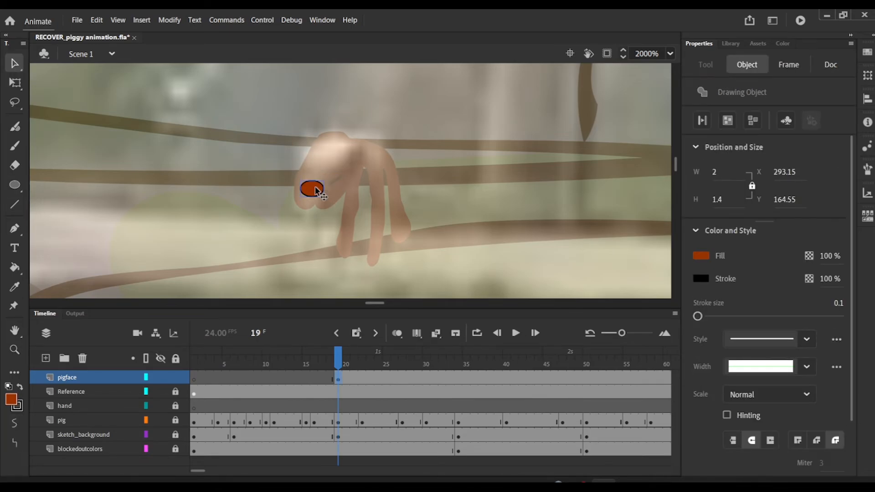
Step: Draw a white, black-outlined oval eye on the pig's head and duplicate it for the second eye
click(15, 184)
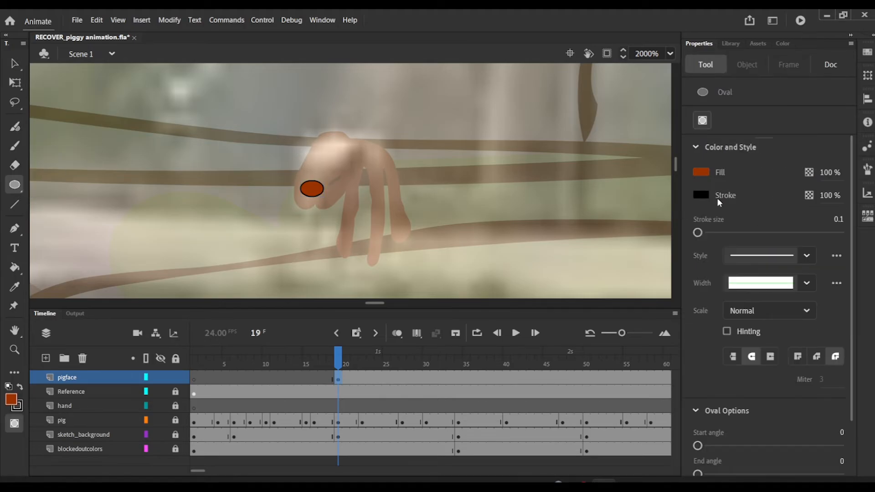
click(701, 171)
click(521, 246)
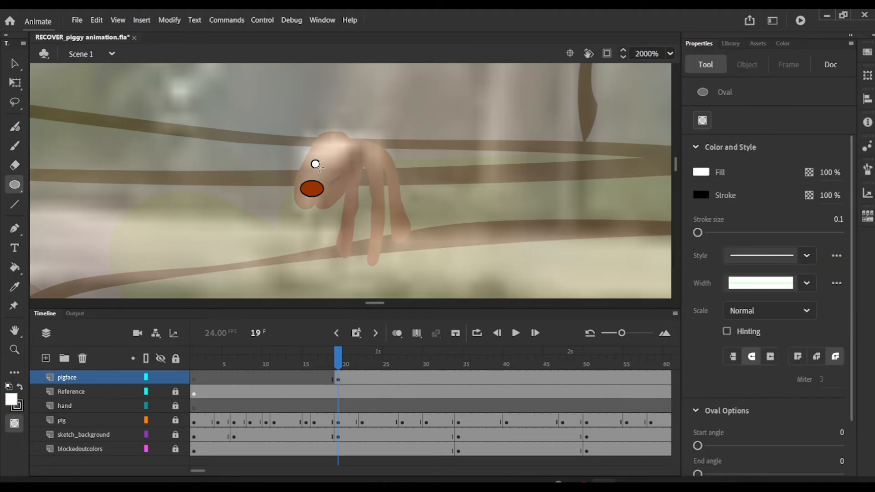
mouse_move(318, 167)
mouse_down()
mouse_move(349, 172)
mouse_move(340, 149)
mouse_move(348, 157)
mouse_move(319, 158)
mouse_up()
key(v)
click(318, 167)
key(ctrl+shift+v)
Step: Draw black oval pupils in both eyes and two black nostrils on the snout
key(o)
click(705, 175)
click(525, 208)
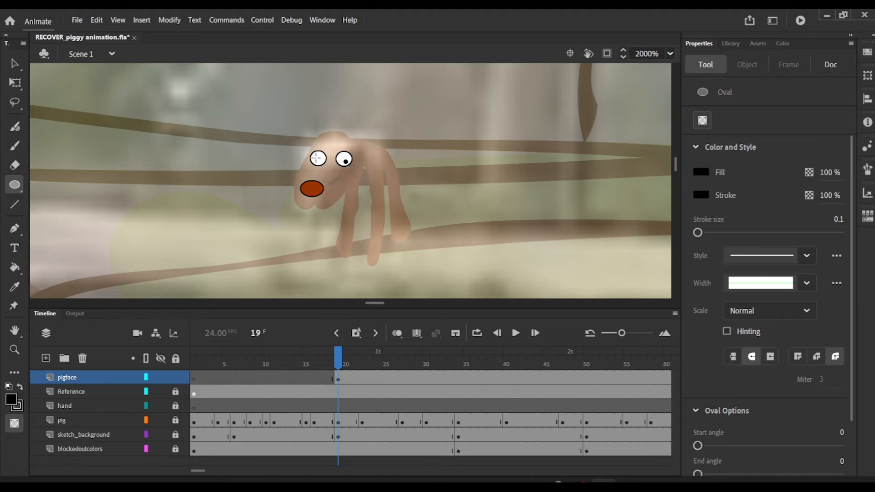
drag(305, 186, 324, 193)
key(v)
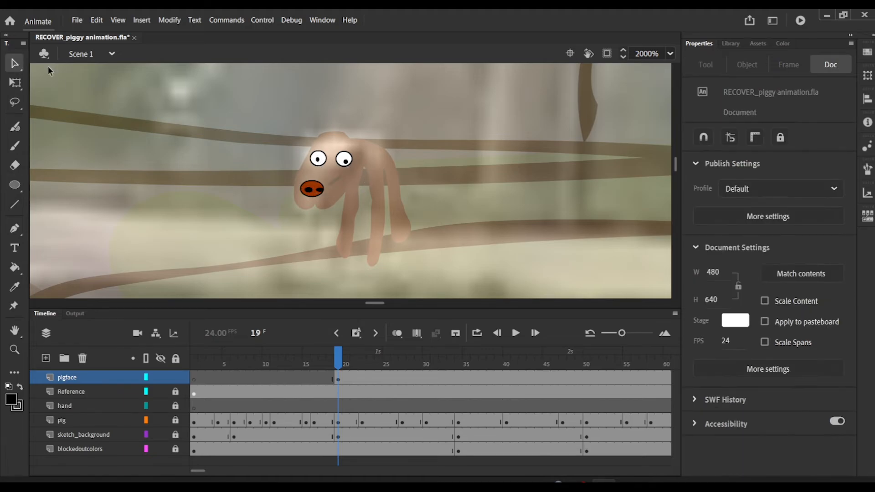
Step: Replace the snout's second nostril with a copy of the first one
click(320, 192)
key(Delete)
click(310, 190)
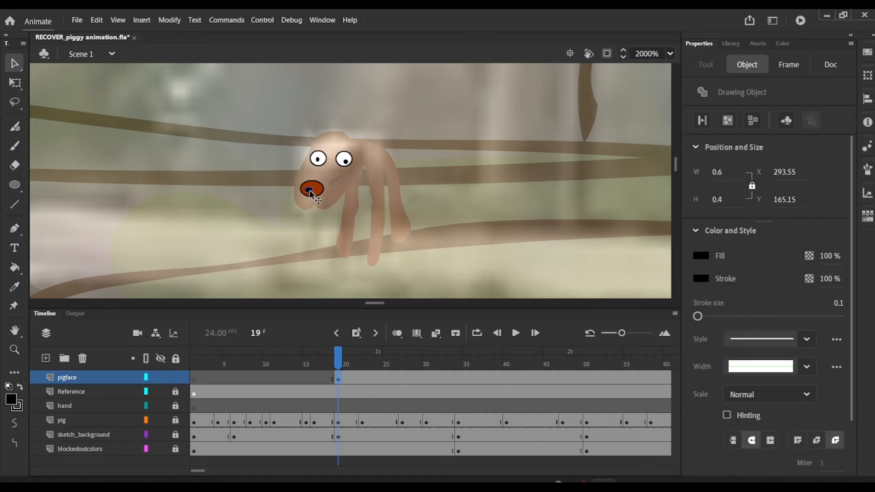
alt+drag(310, 190, 318, 191)
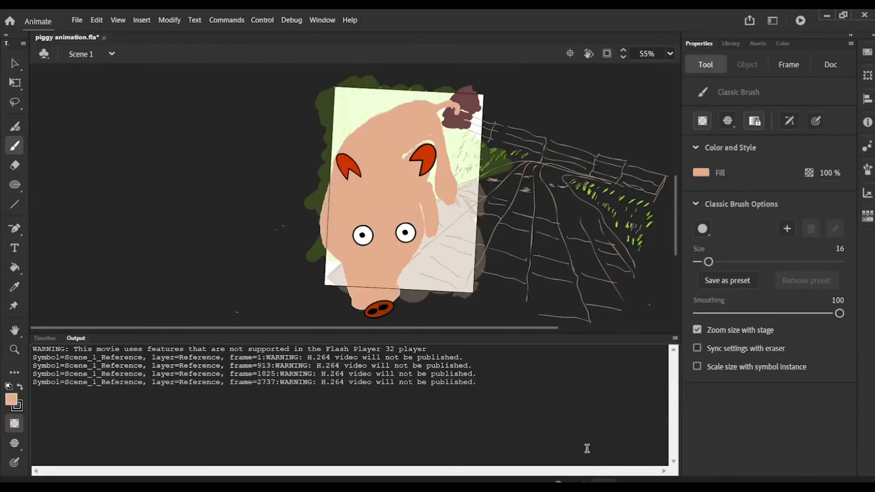
Step: Test the movie in Animate and maximize the preview window to watch the finished animation
click(262, 20)
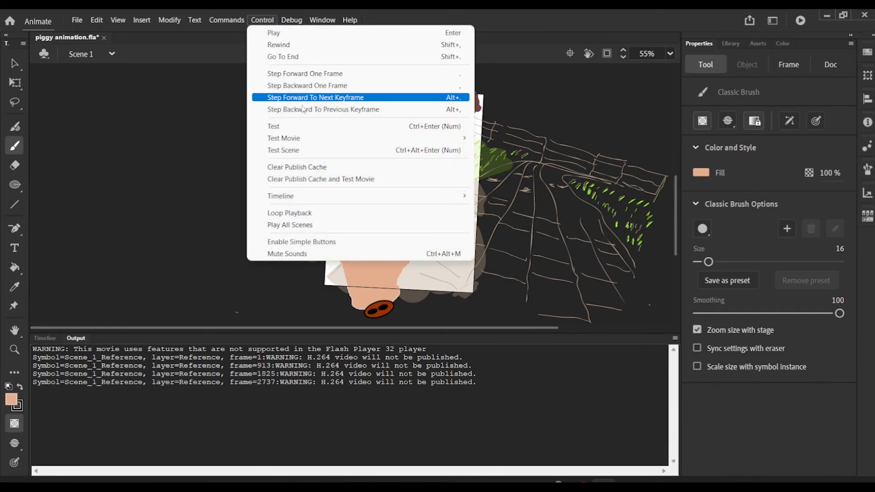
mouse_move(313, 141)
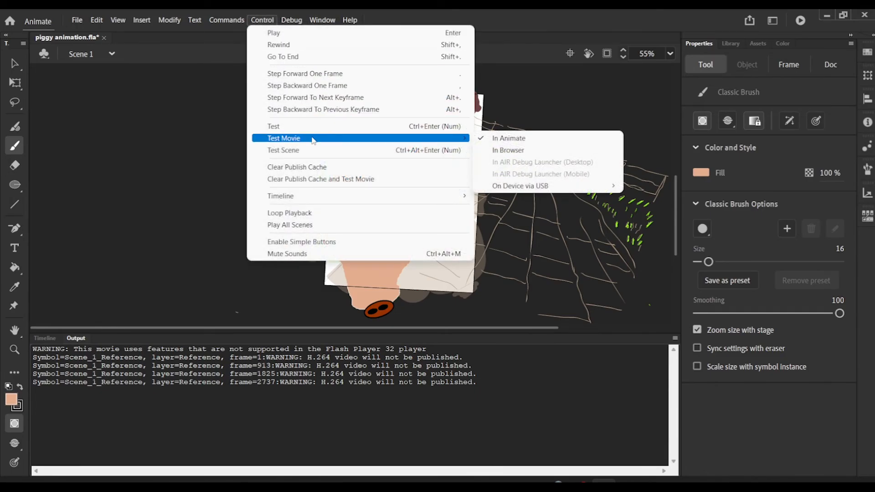
click(497, 138)
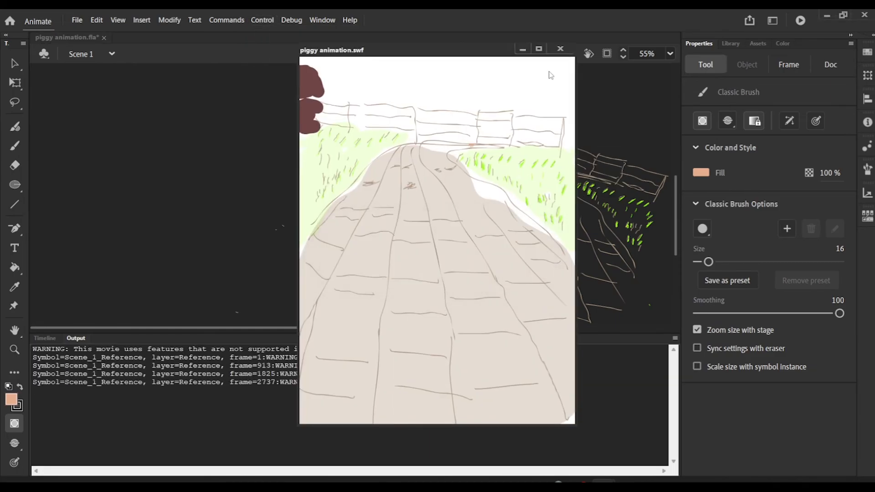
click(539, 49)
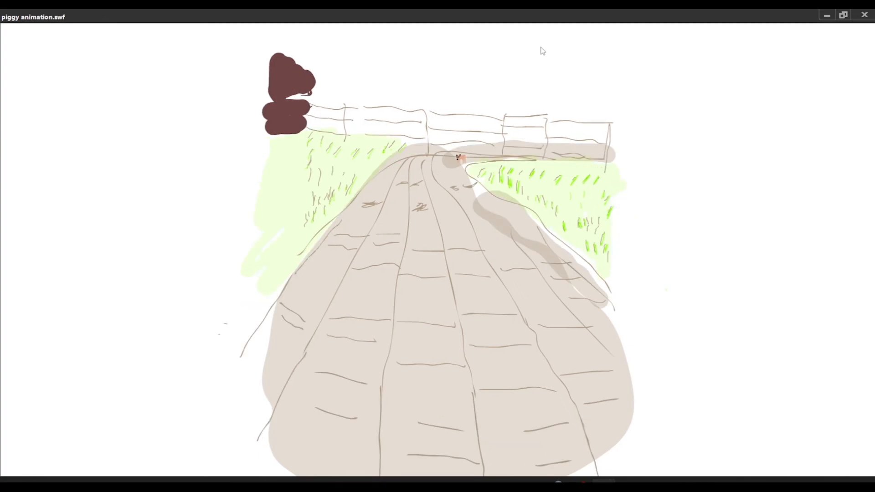